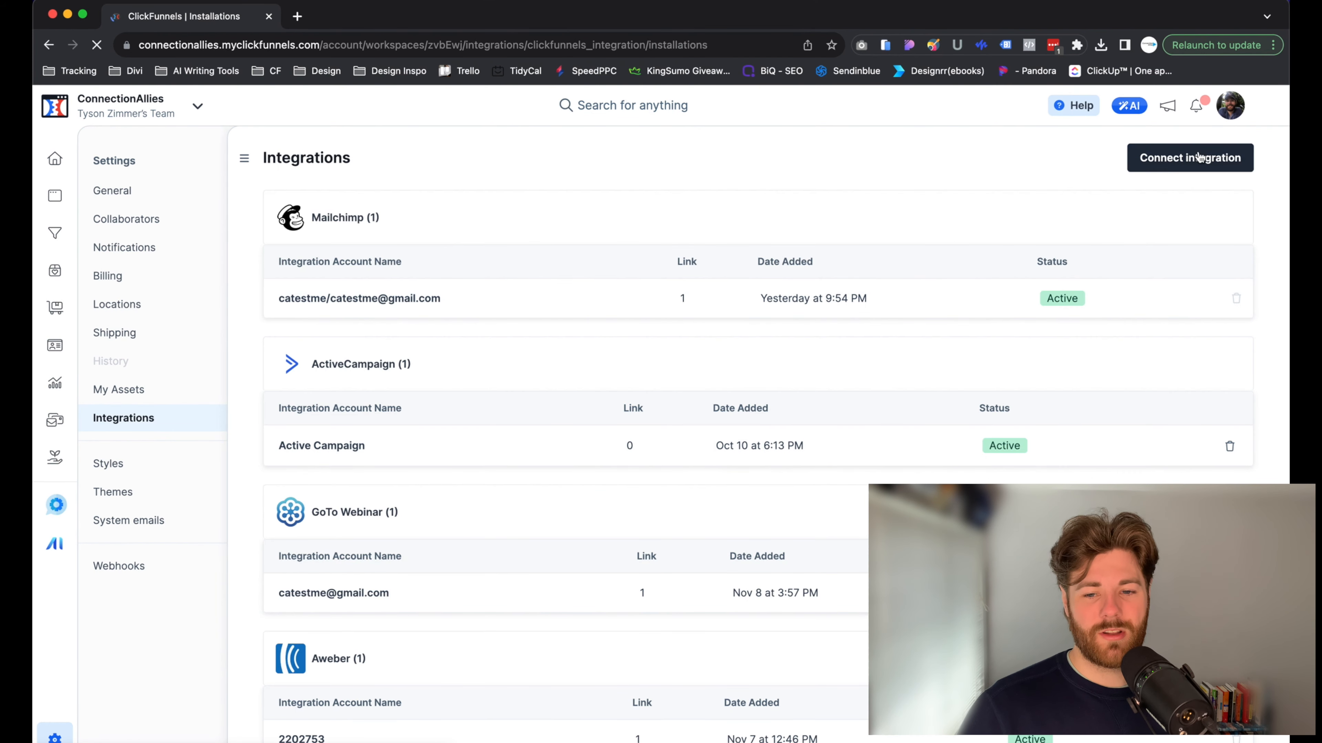
# Start connecting a new integration and choose Zoho CRM as the app.
pyautogui.click(1186, 163)
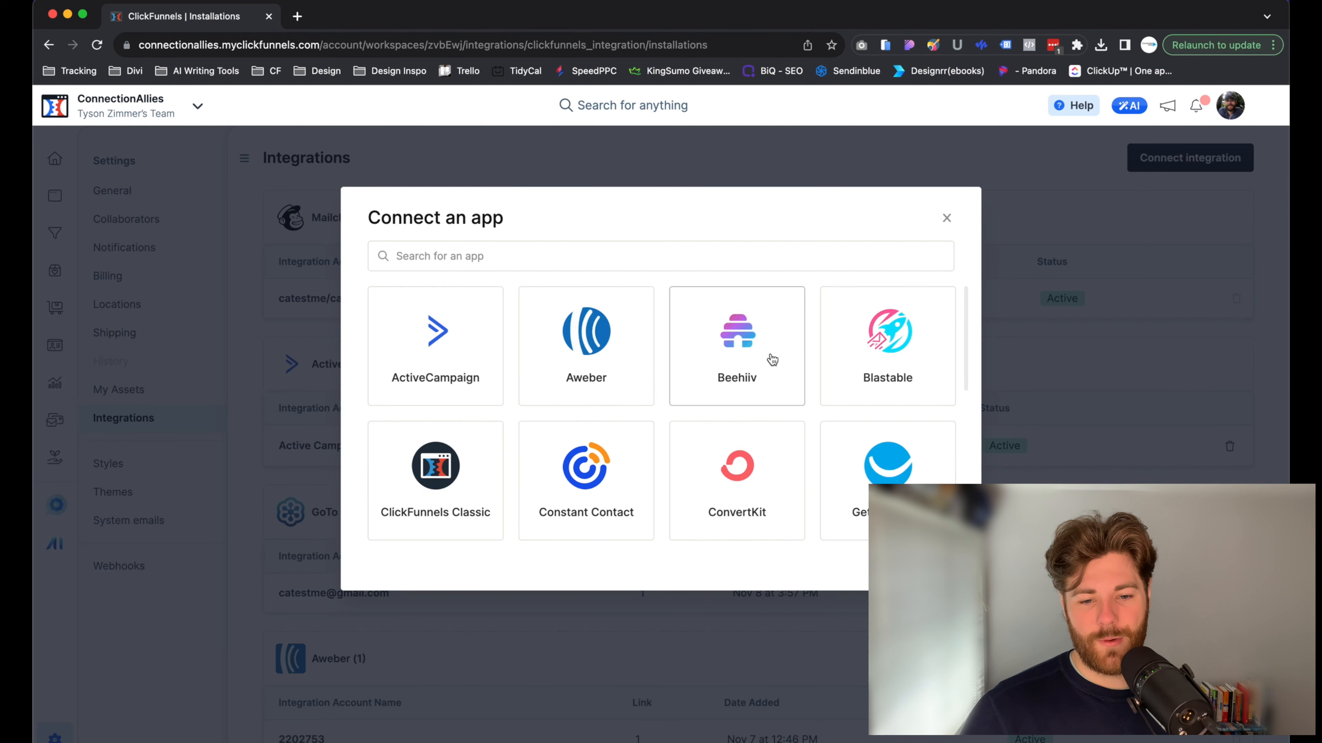
pyautogui.scroll(-6, 763, 420)
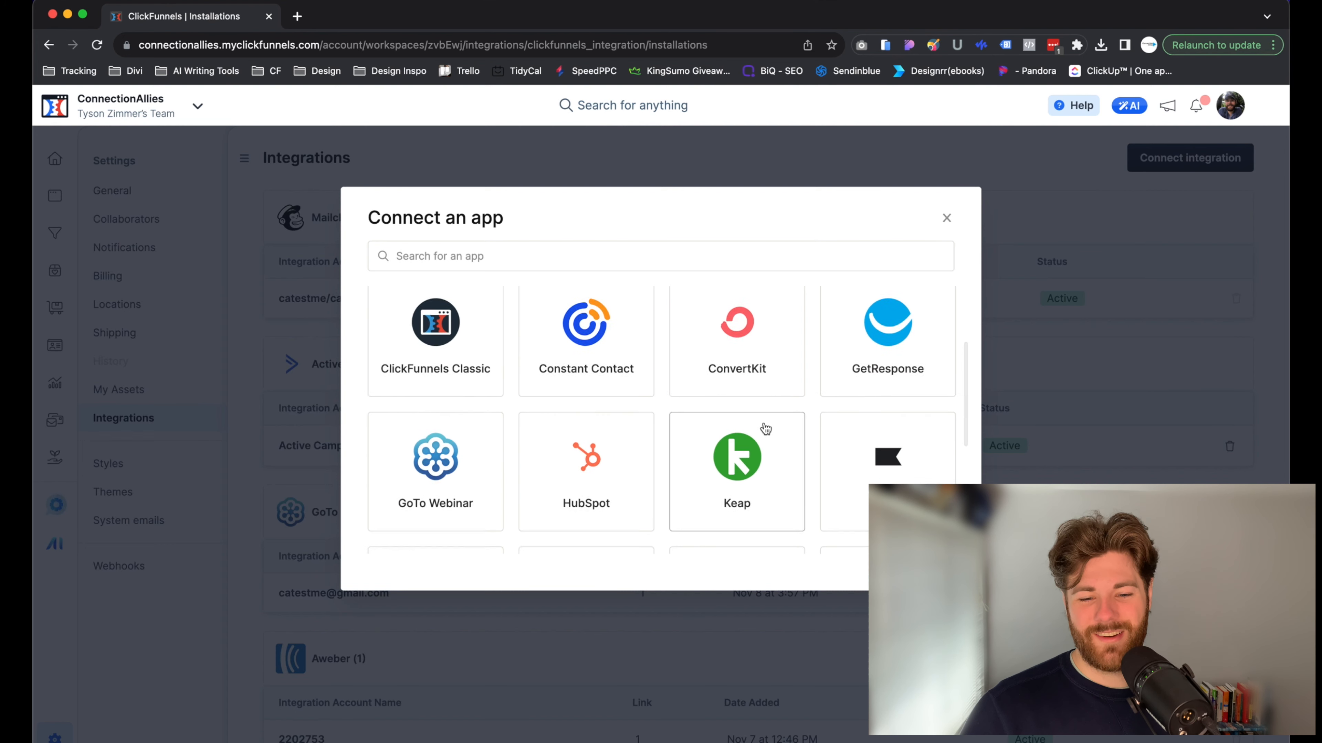
pyautogui.scroll(-10, 764, 428)
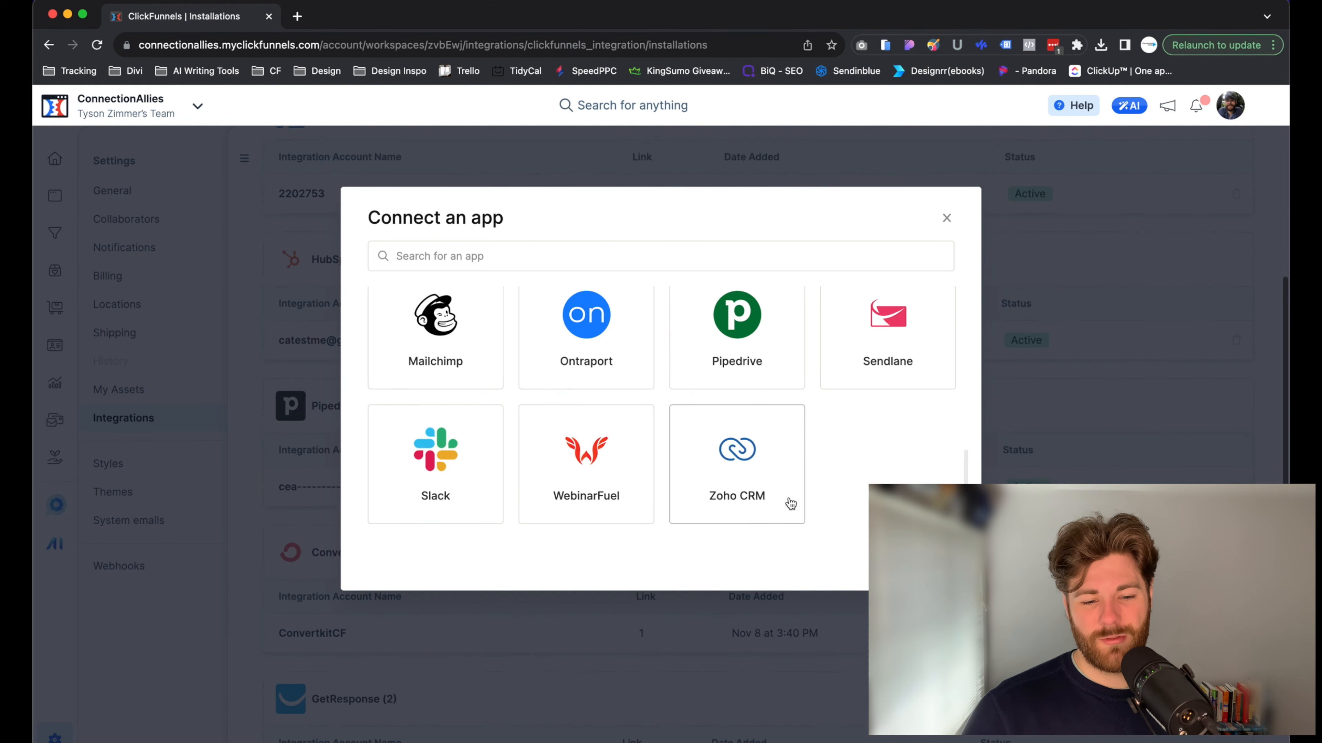
pyautogui.scroll(5, 737, 447)
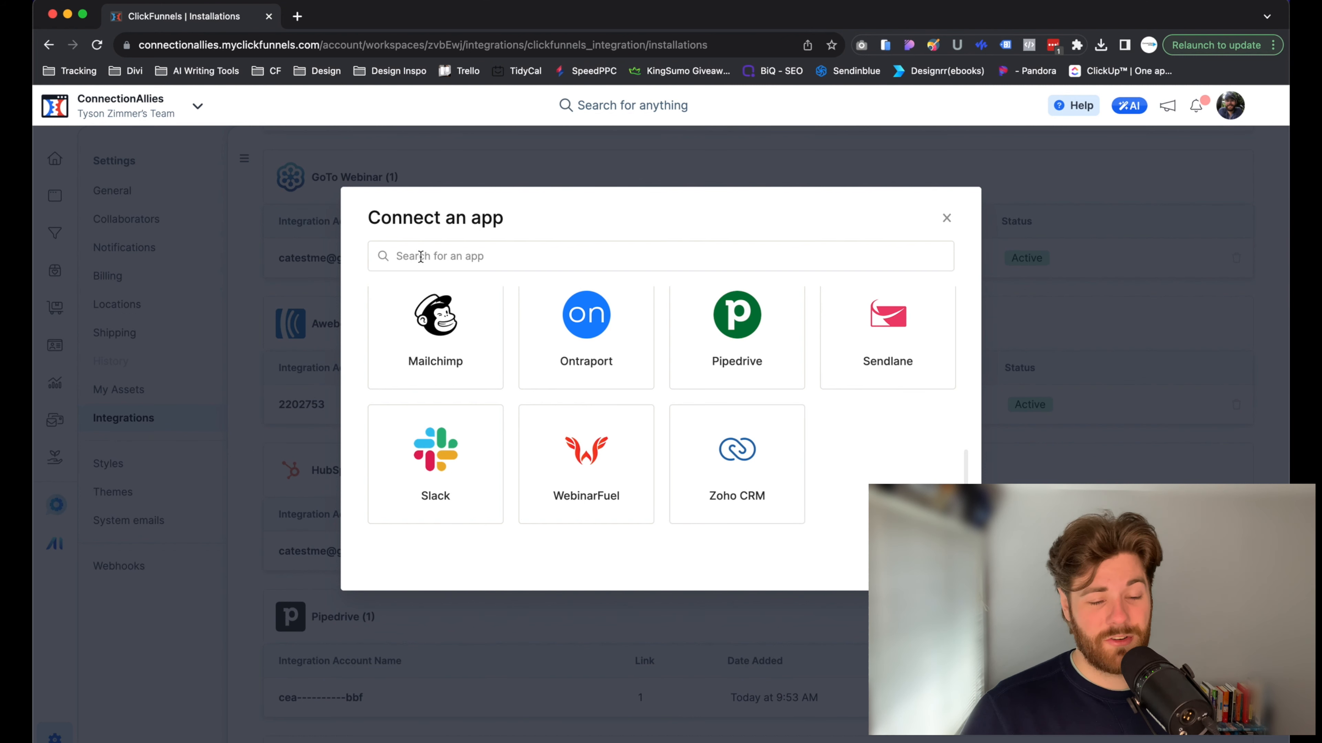
pyautogui.click(741, 493)
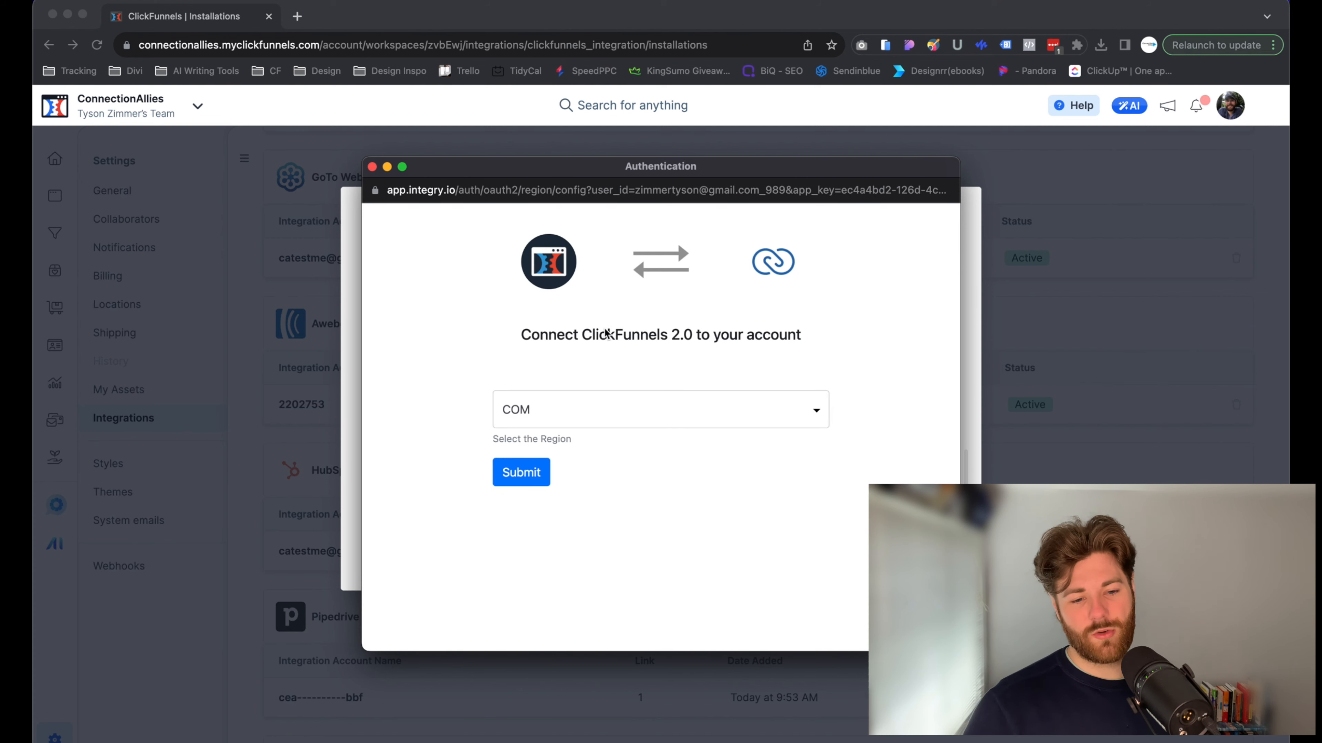
# Submit COM as the Zoho CRM region and grant Integry access to the Zoho account.
pyautogui.click(629, 406)
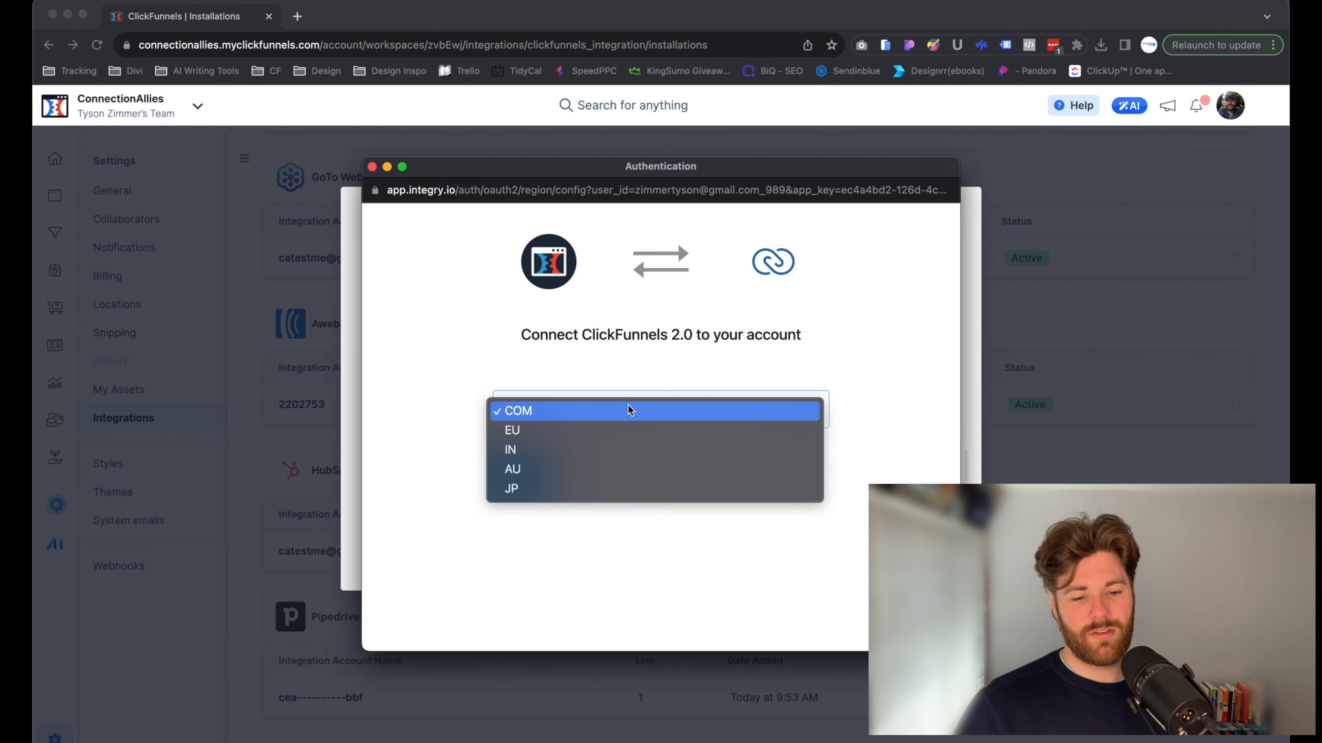
pyautogui.click(622, 410)
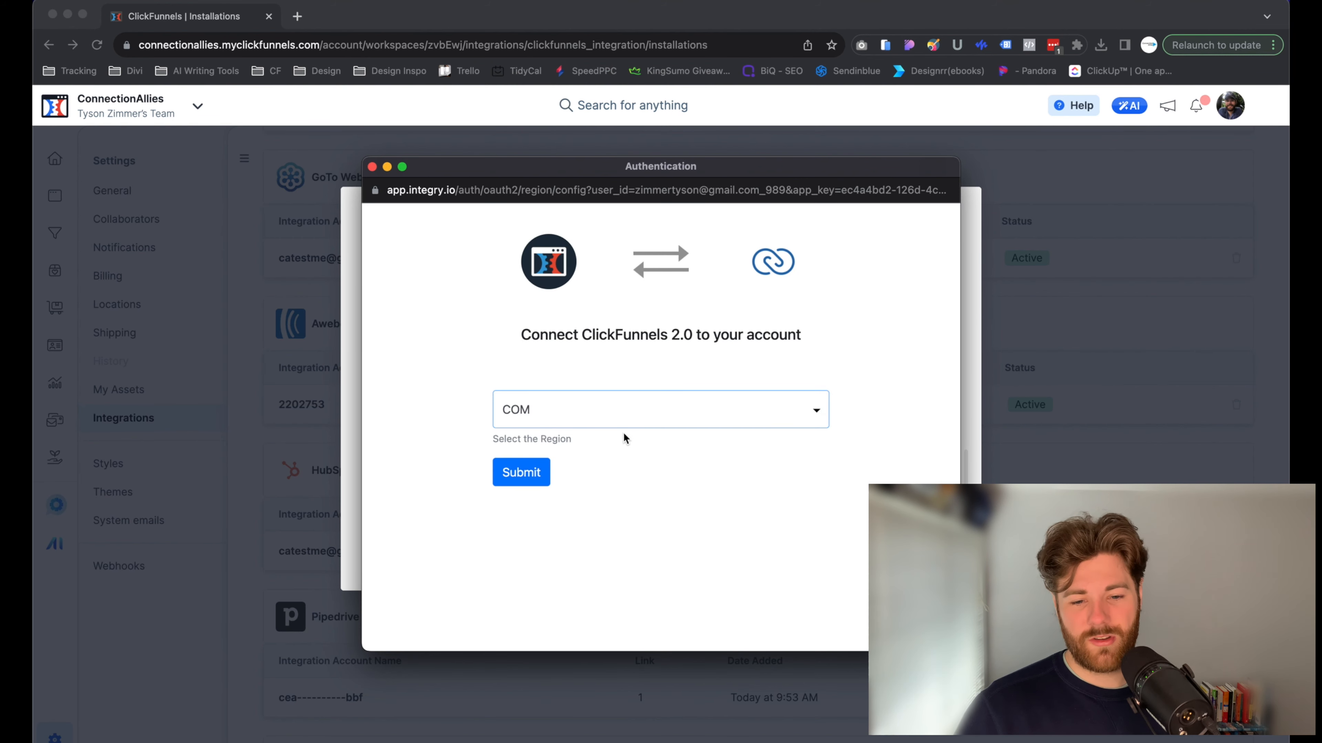
pyautogui.click(544, 474)
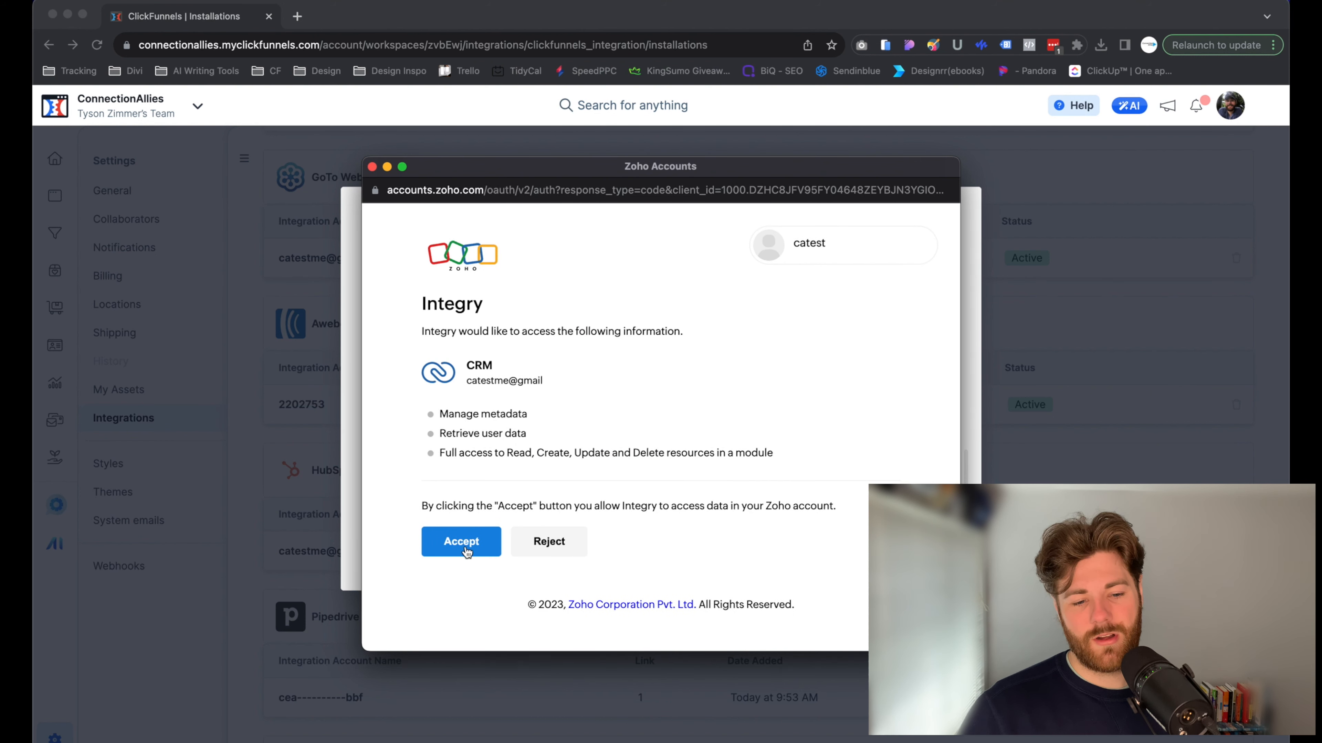
pyautogui.click(461, 541)
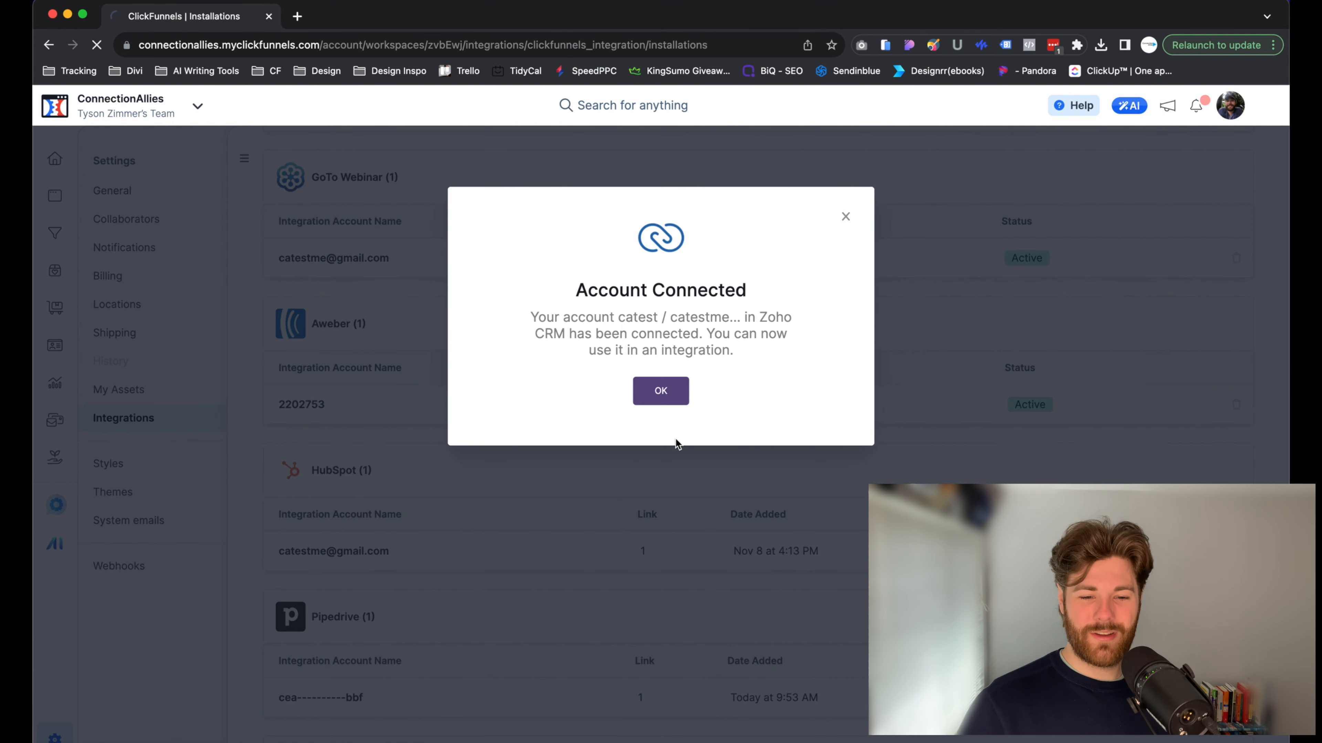
pyautogui.click(668, 396)
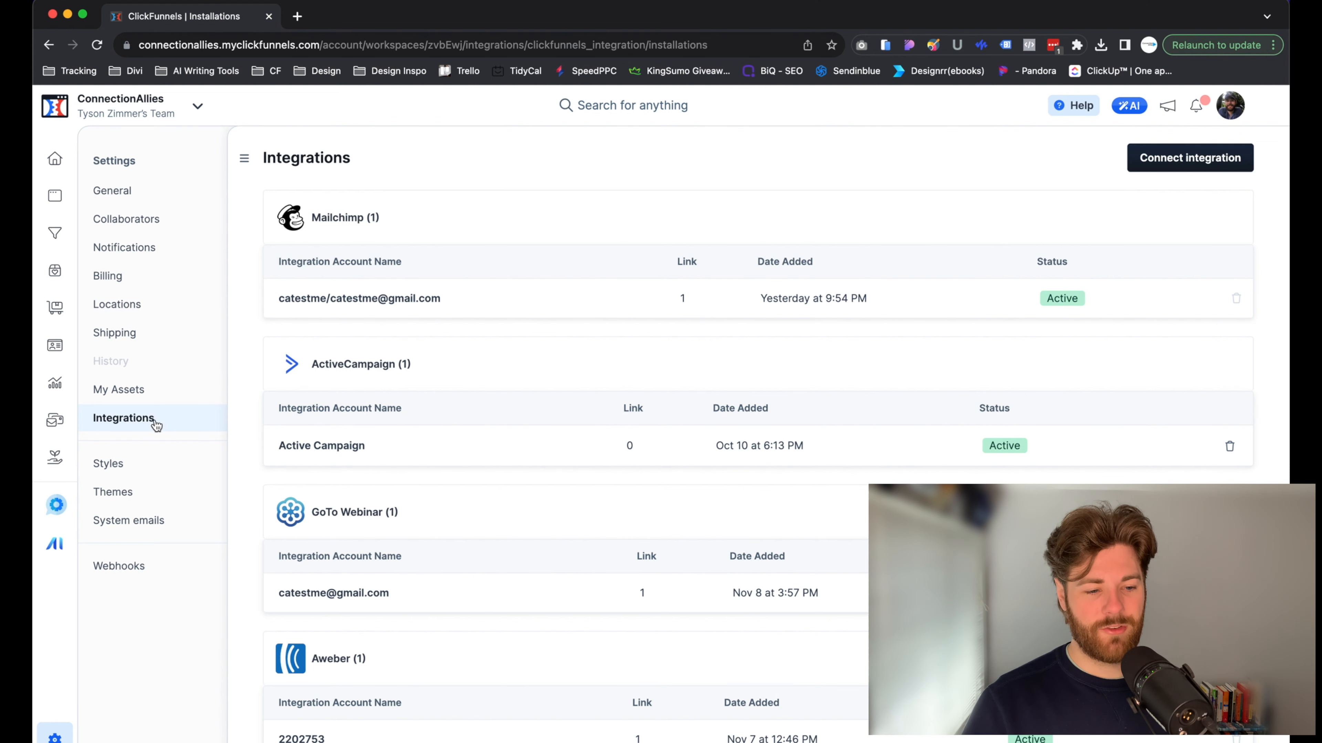
# In the "Notification example video" marketing workflow, add a 3rd party integration step after the notification step.
pyautogui.click(59, 427)
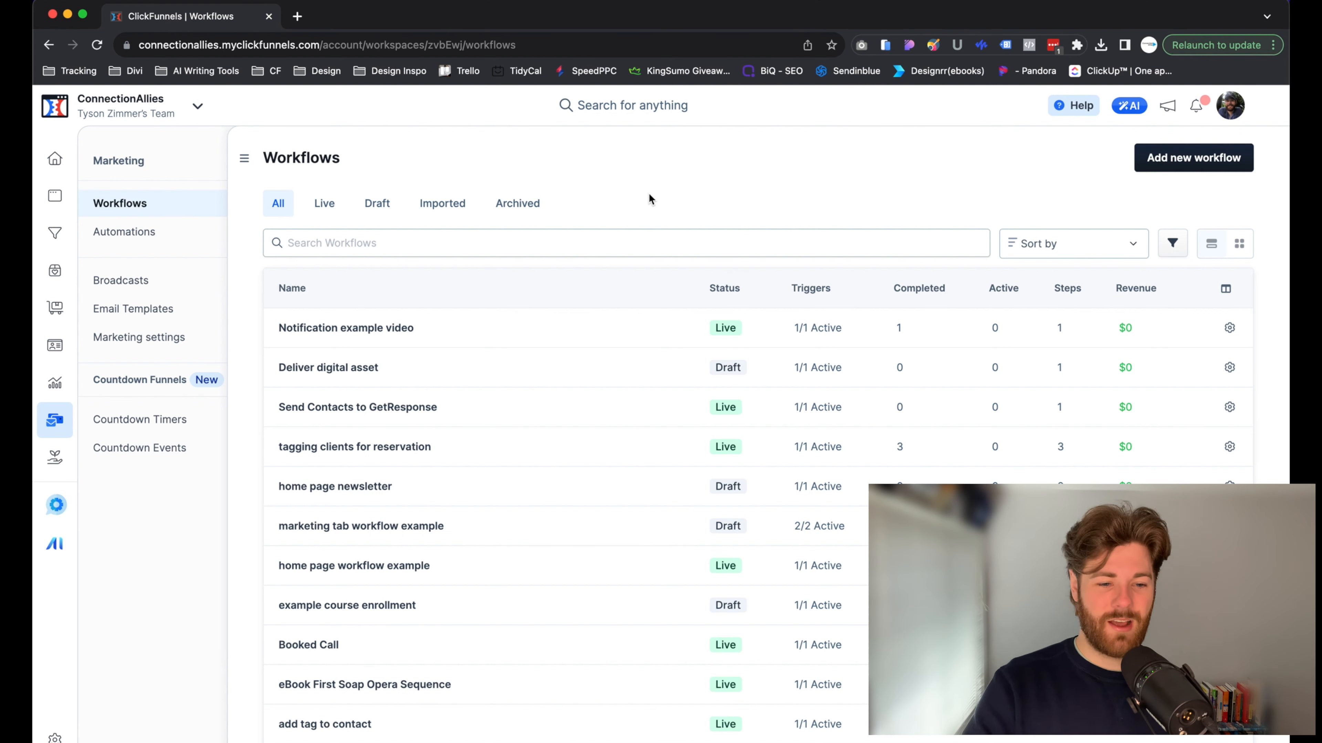
pyautogui.click(346, 332)
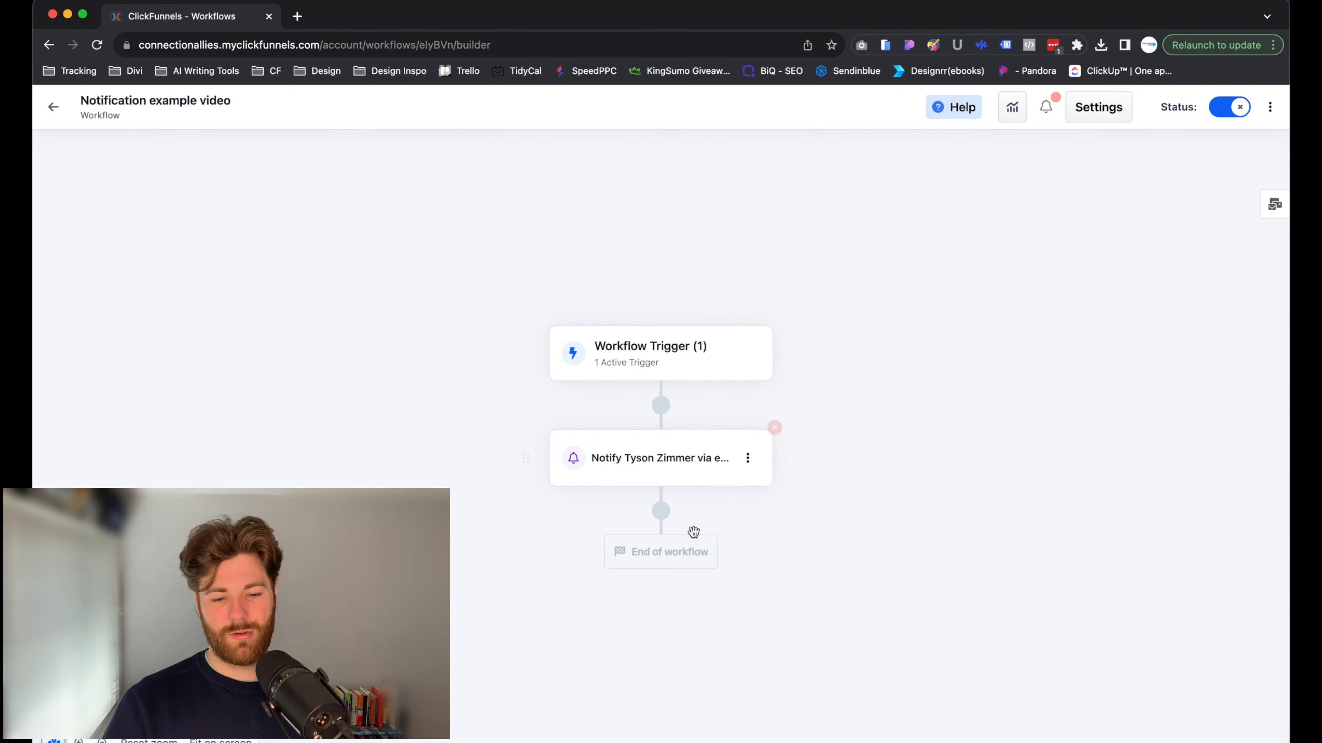
pyautogui.click(662, 513)
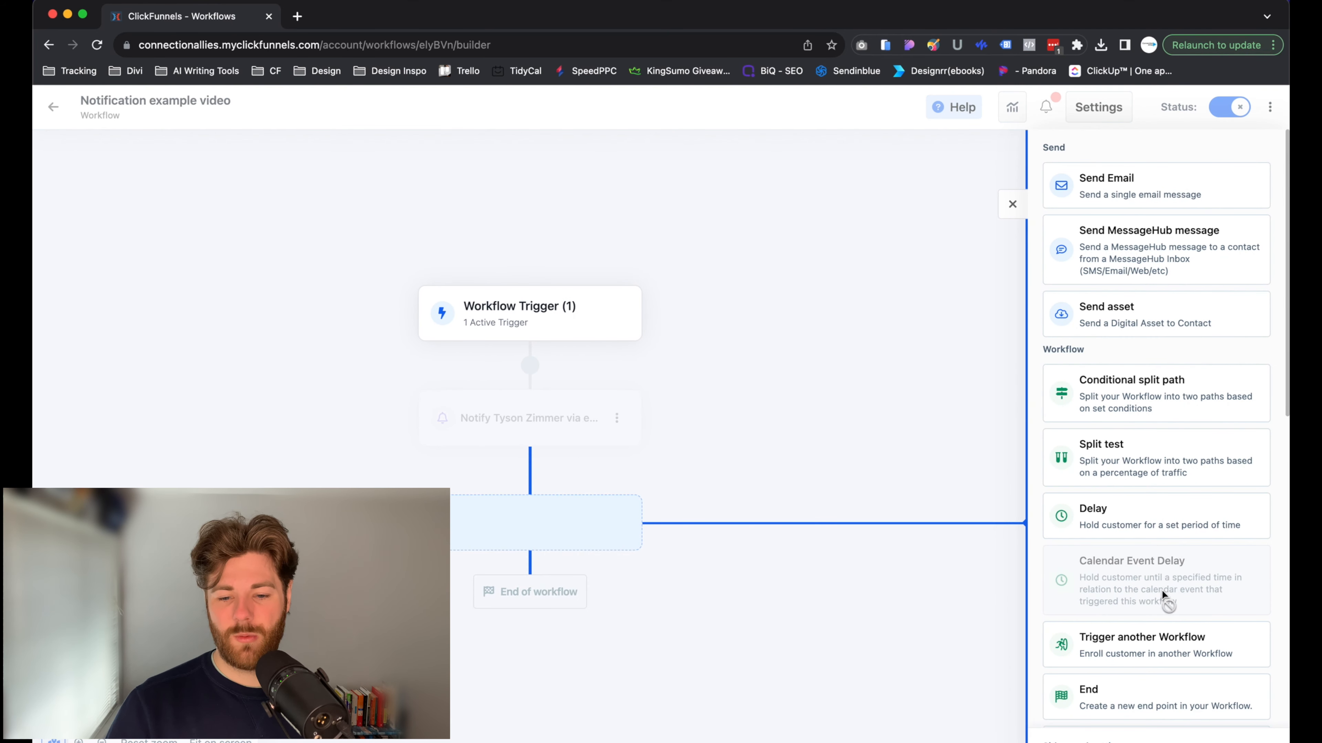
pyautogui.scroll(-12, 1163, 595)
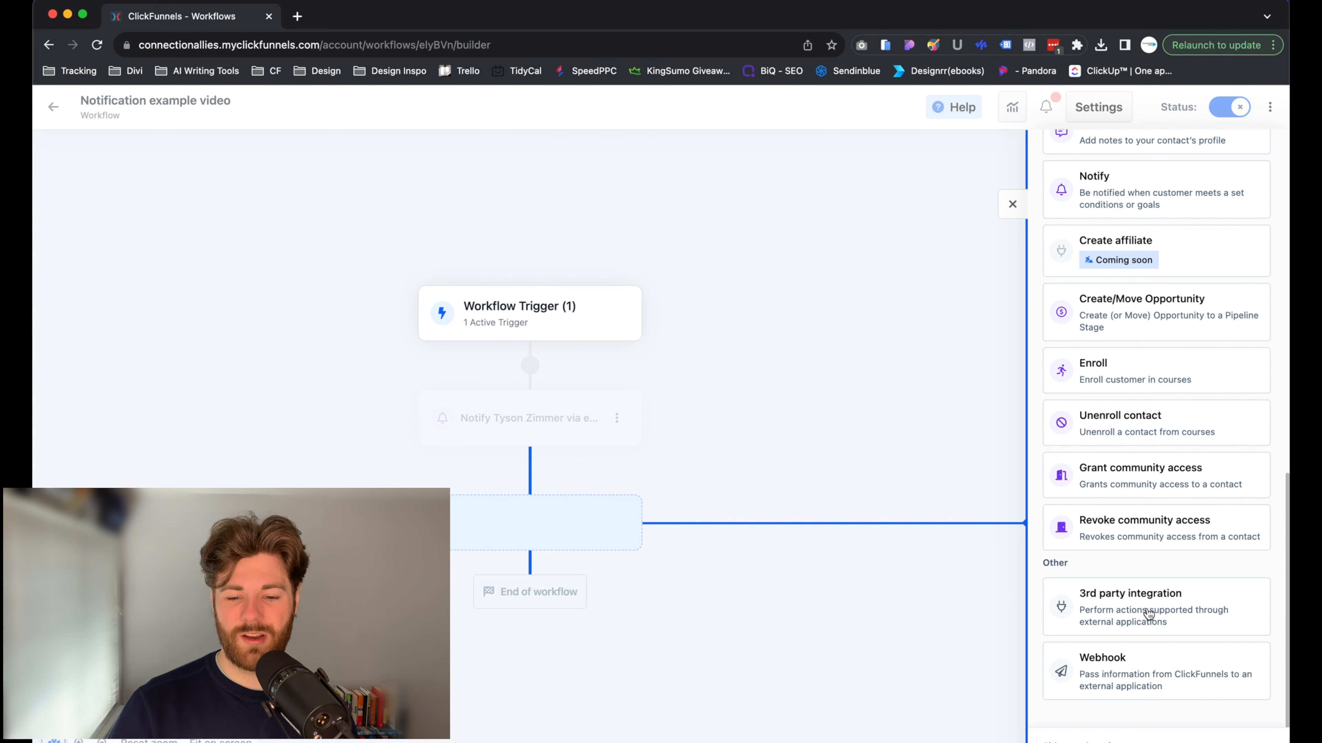
pyautogui.click(1128, 611)
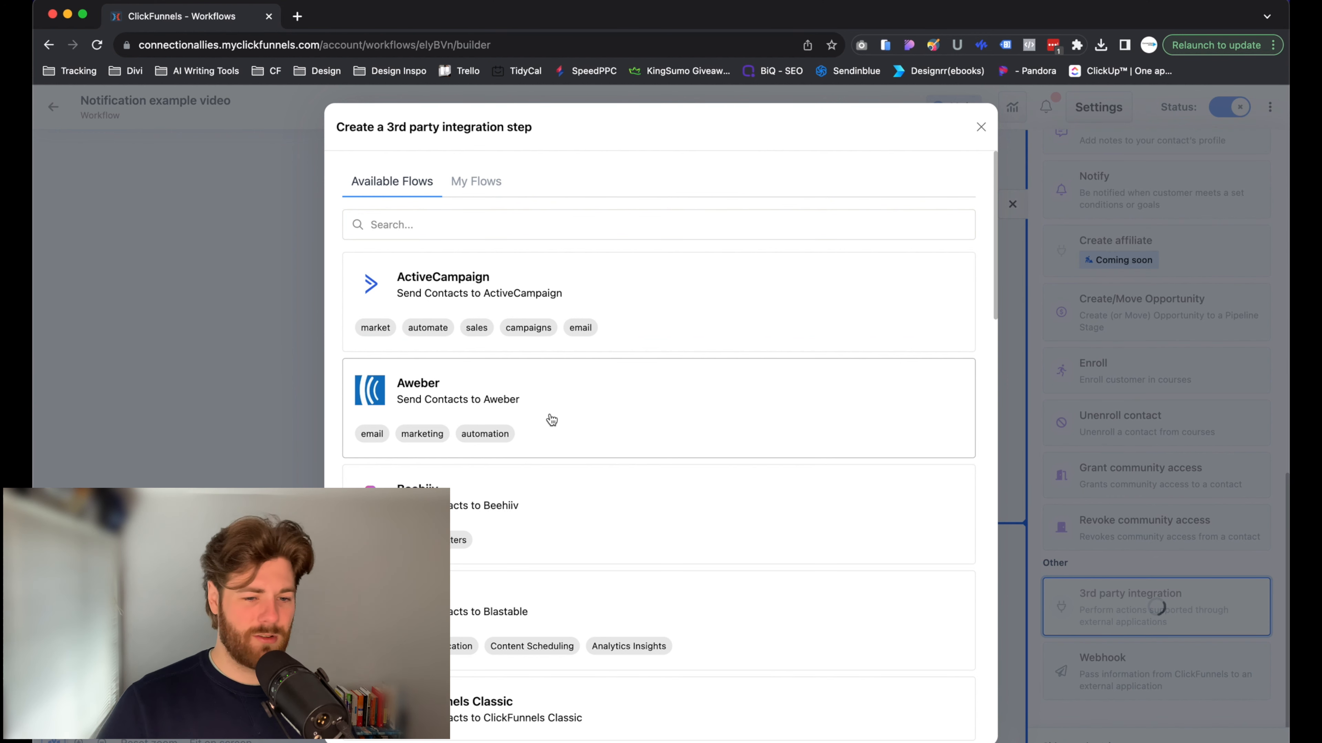
# Choose the Send Contacts to Zoho CRM flow and connect the Zoho account to it with the COM region.
pyautogui.scroll(-15, 559, 427)
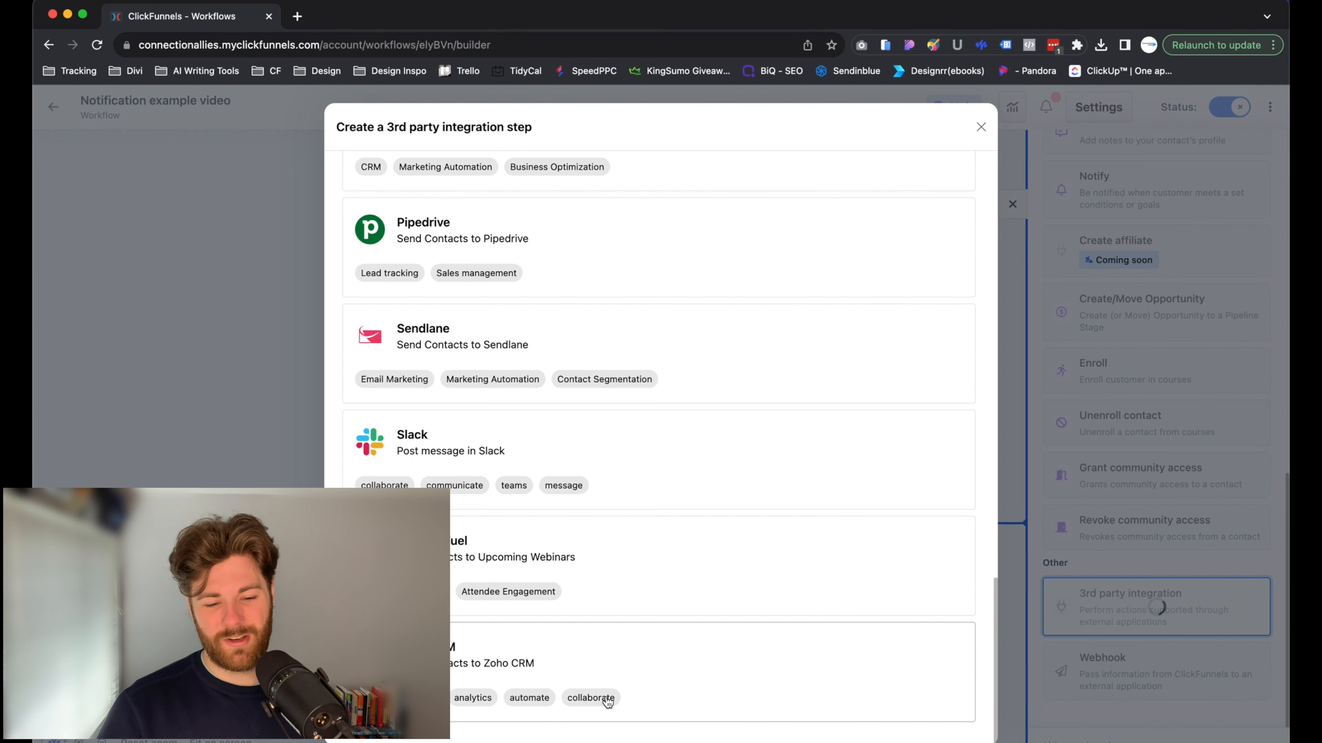
pyautogui.click(699, 683)
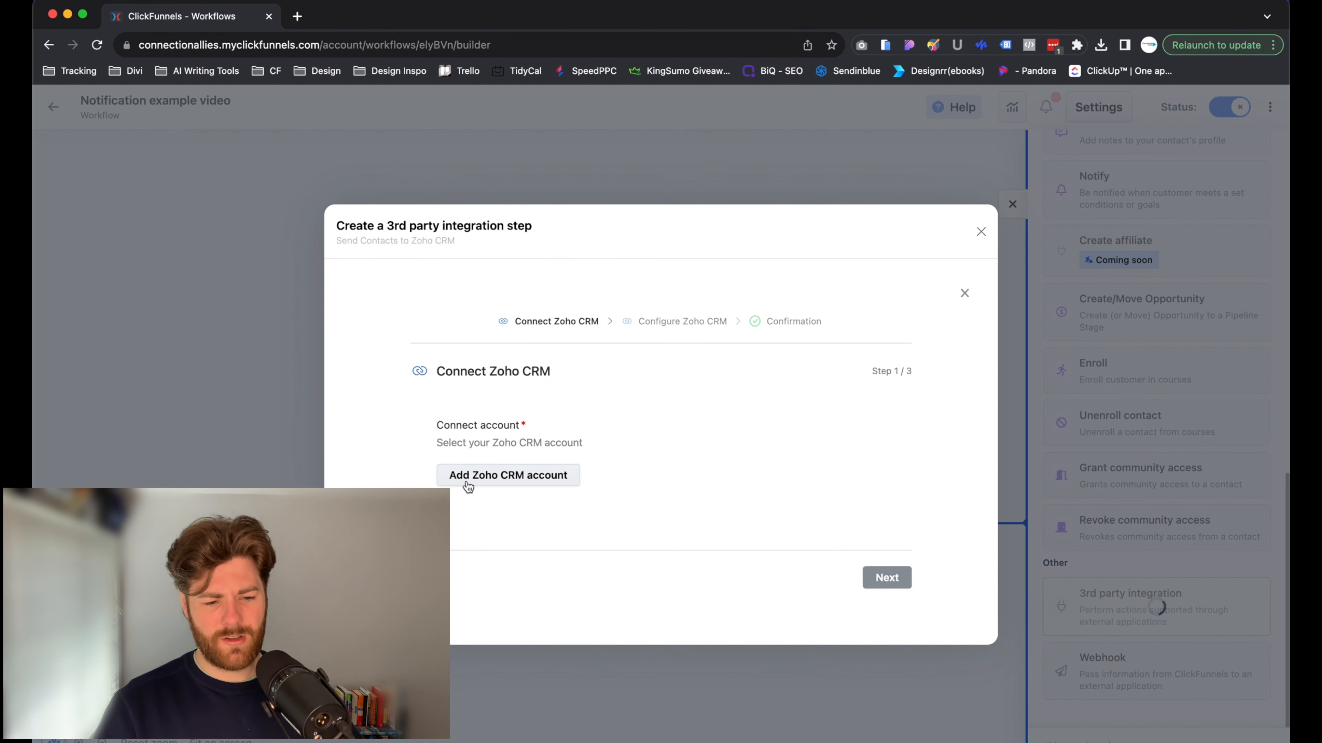
pyautogui.click(481, 484)
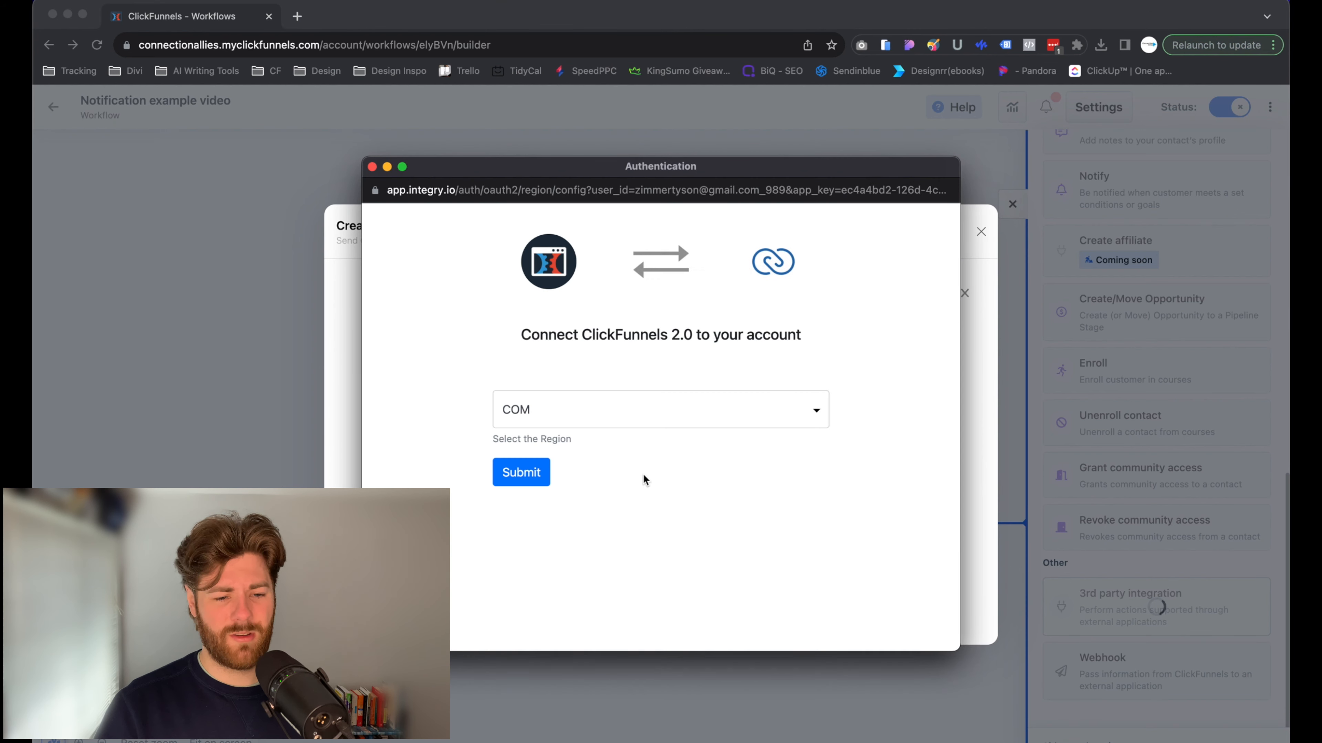
pyautogui.click(536, 471)
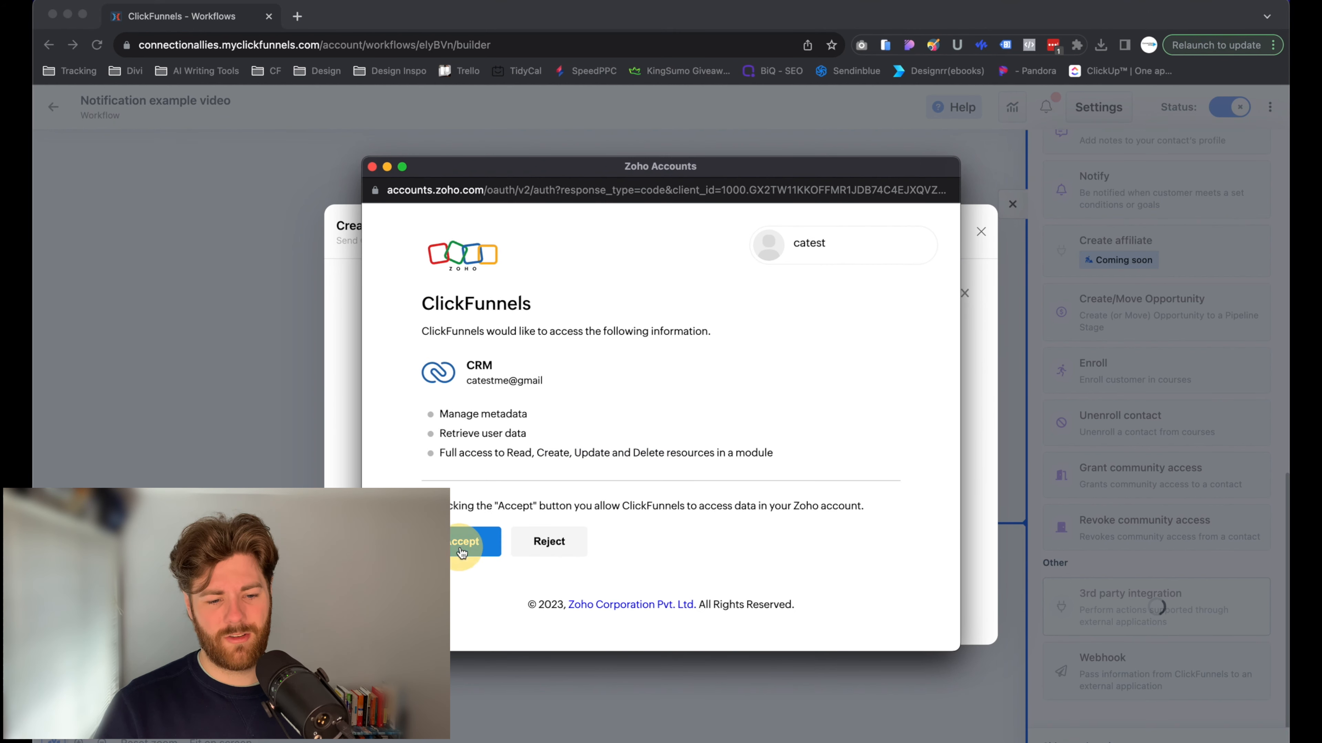
pyautogui.click(469, 555)
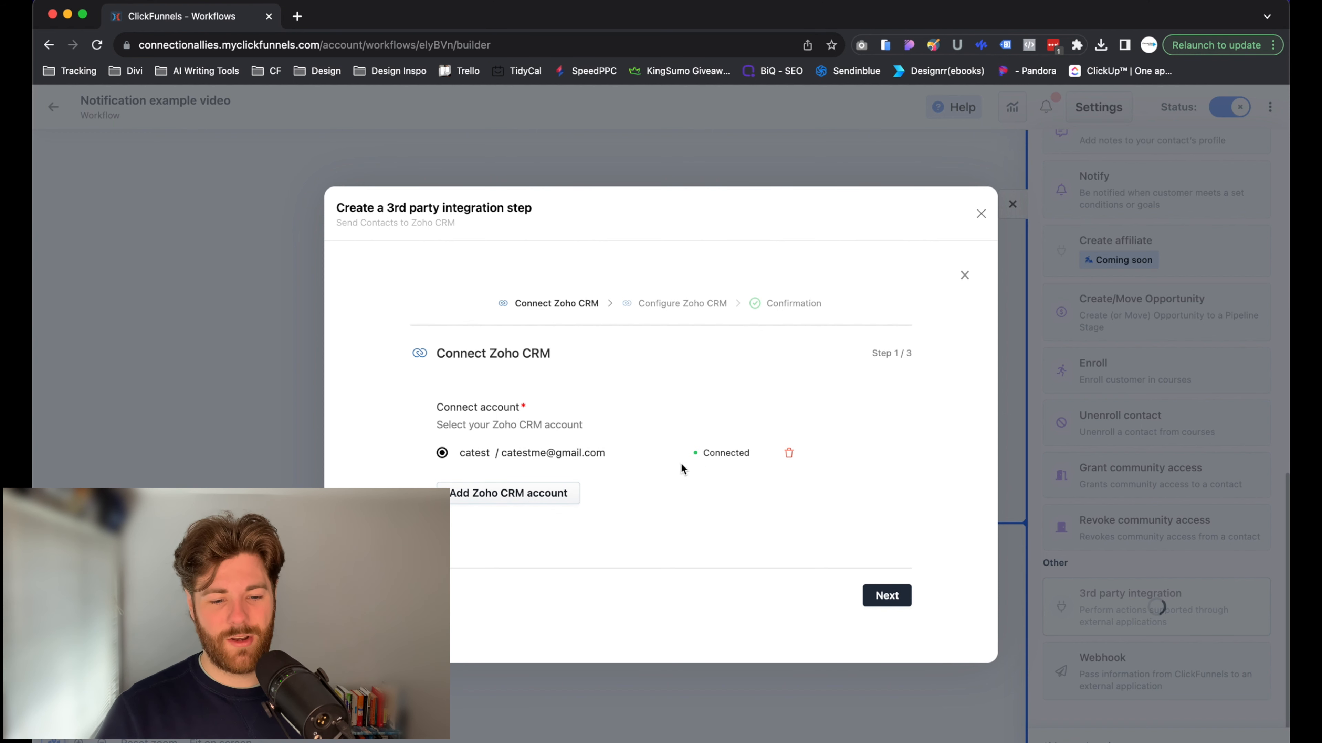
pyautogui.click(891, 597)
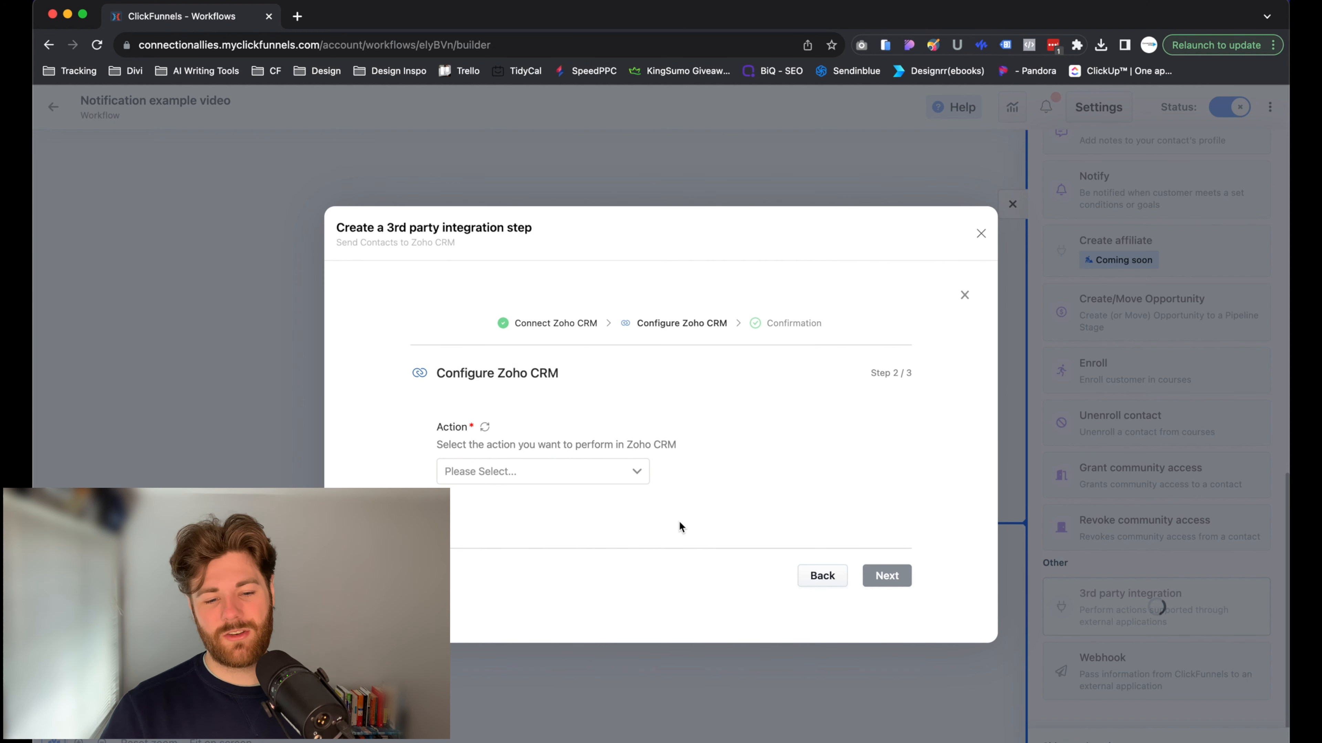
# Set the action to perform in Zoho CRM to Add Contact.
pyautogui.click(497, 471)
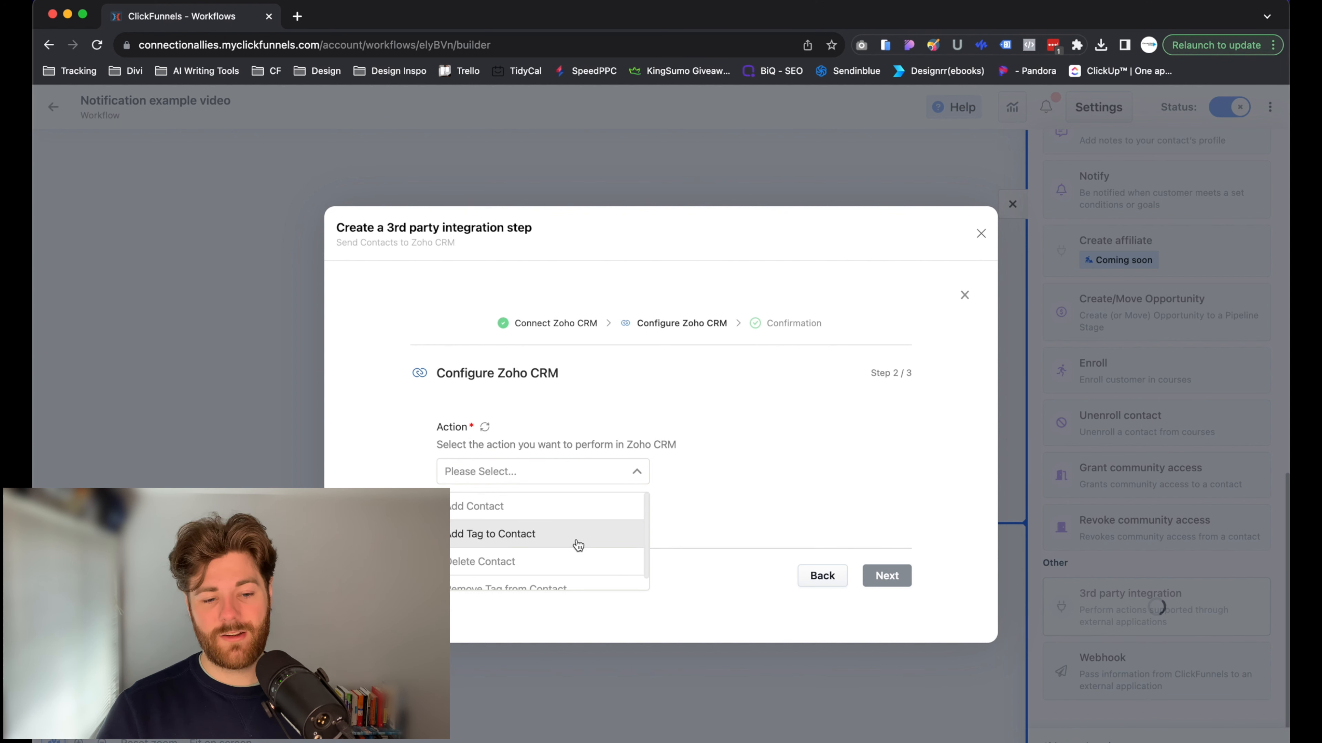
pyautogui.scroll(-1, 576, 550)
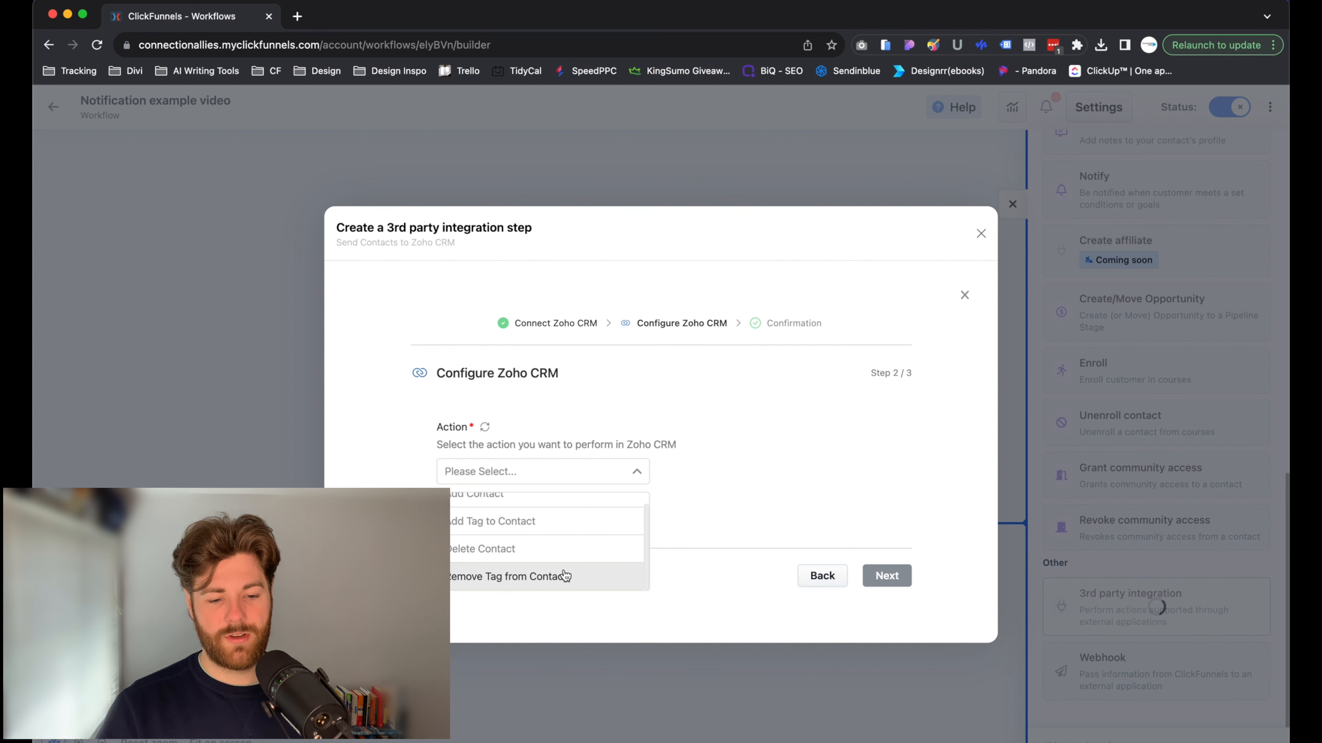
pyautogui.scroll(1, 588, 546)
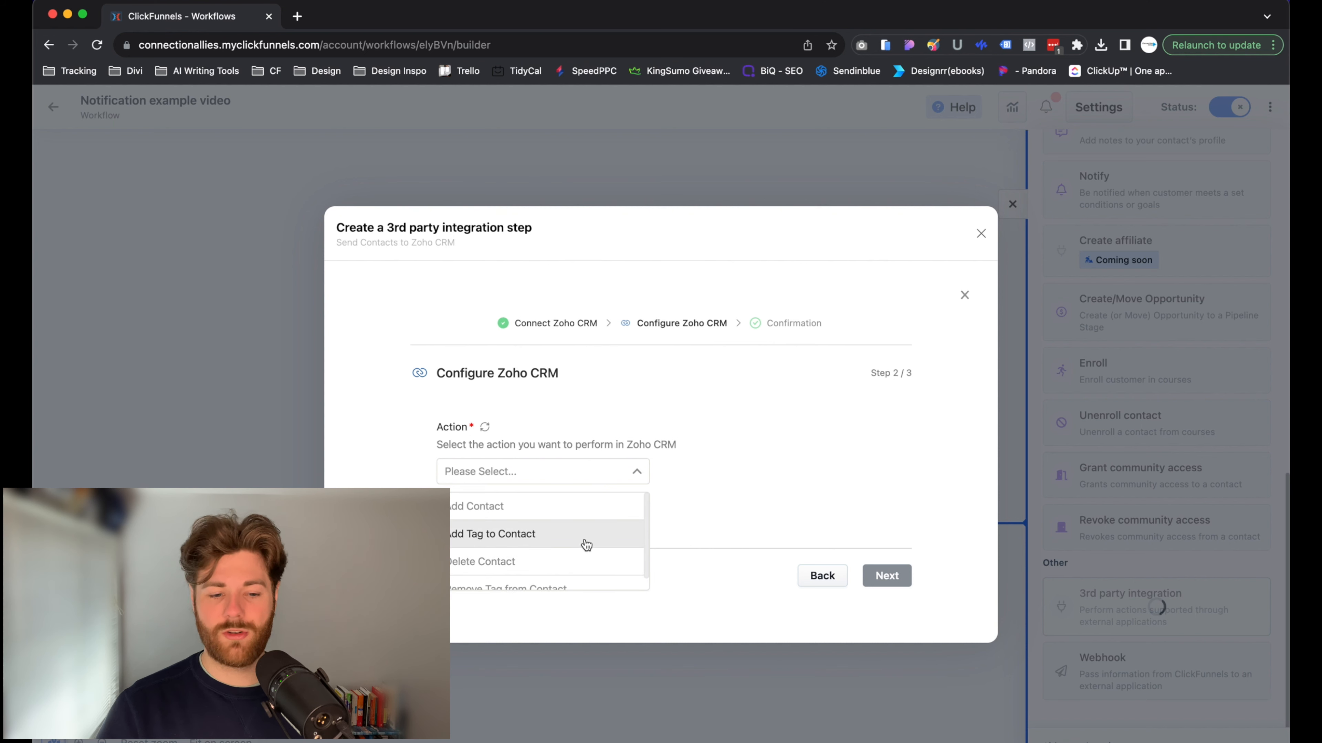
pyautogui.click(501, 507)
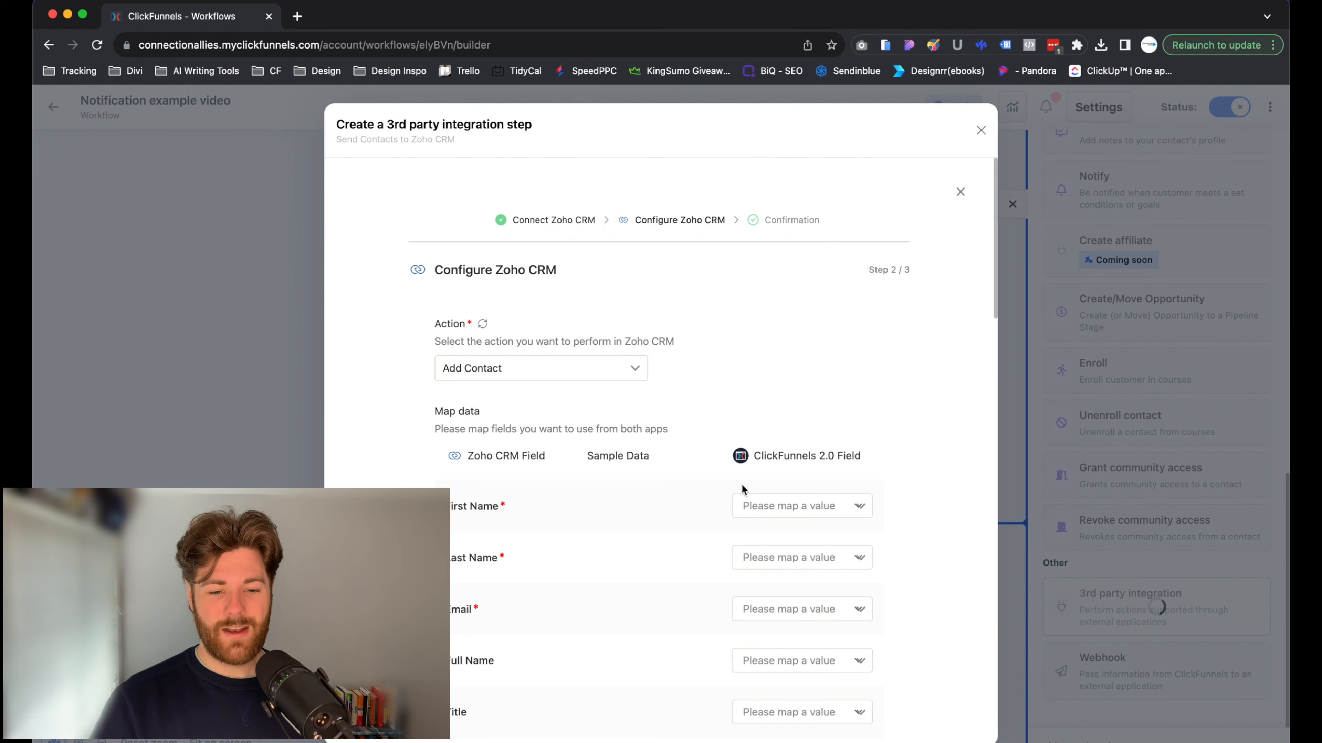
# Map the Zoho CRM fields First Name and Last Name to ClickFunnels' First Name and Last Name.
pyautogui.scroll(-2, 730, 425)
pyautogui.scroll(-2, 730, 426)
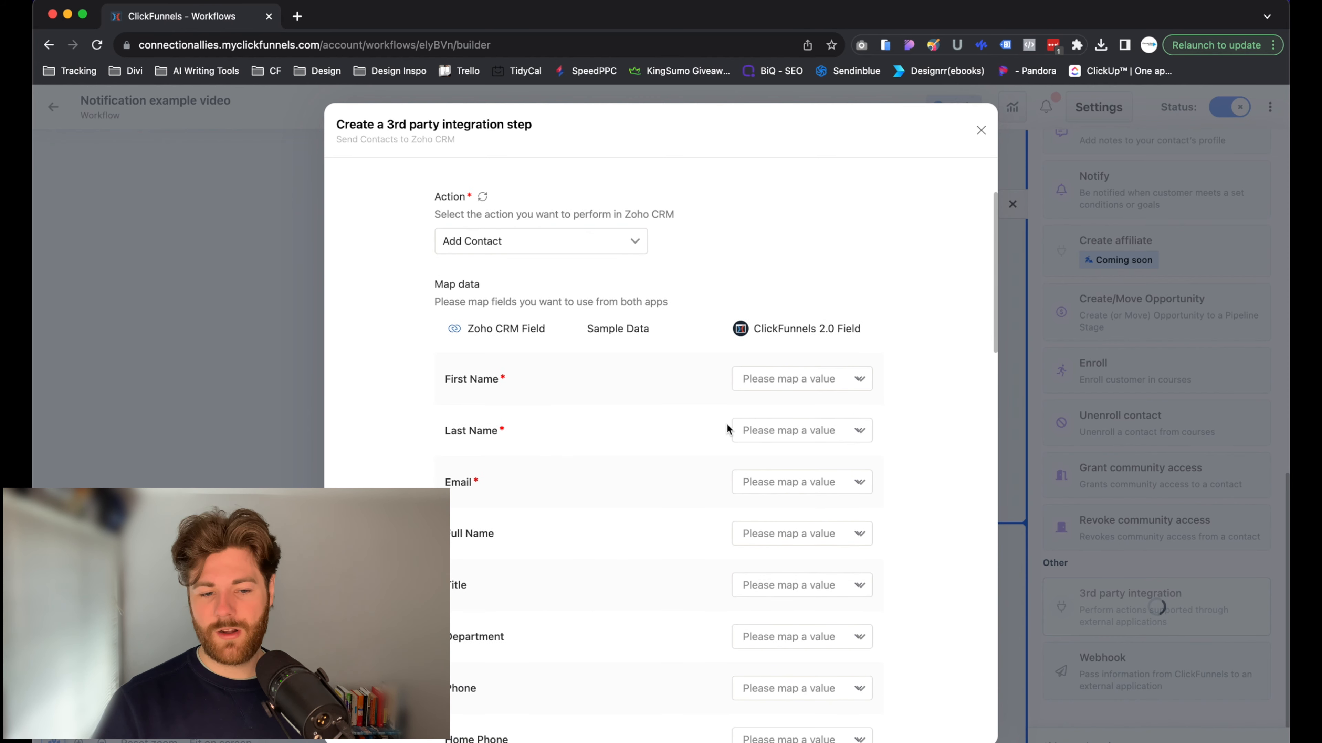
pyautogui.scroll(-2, 690, 408)
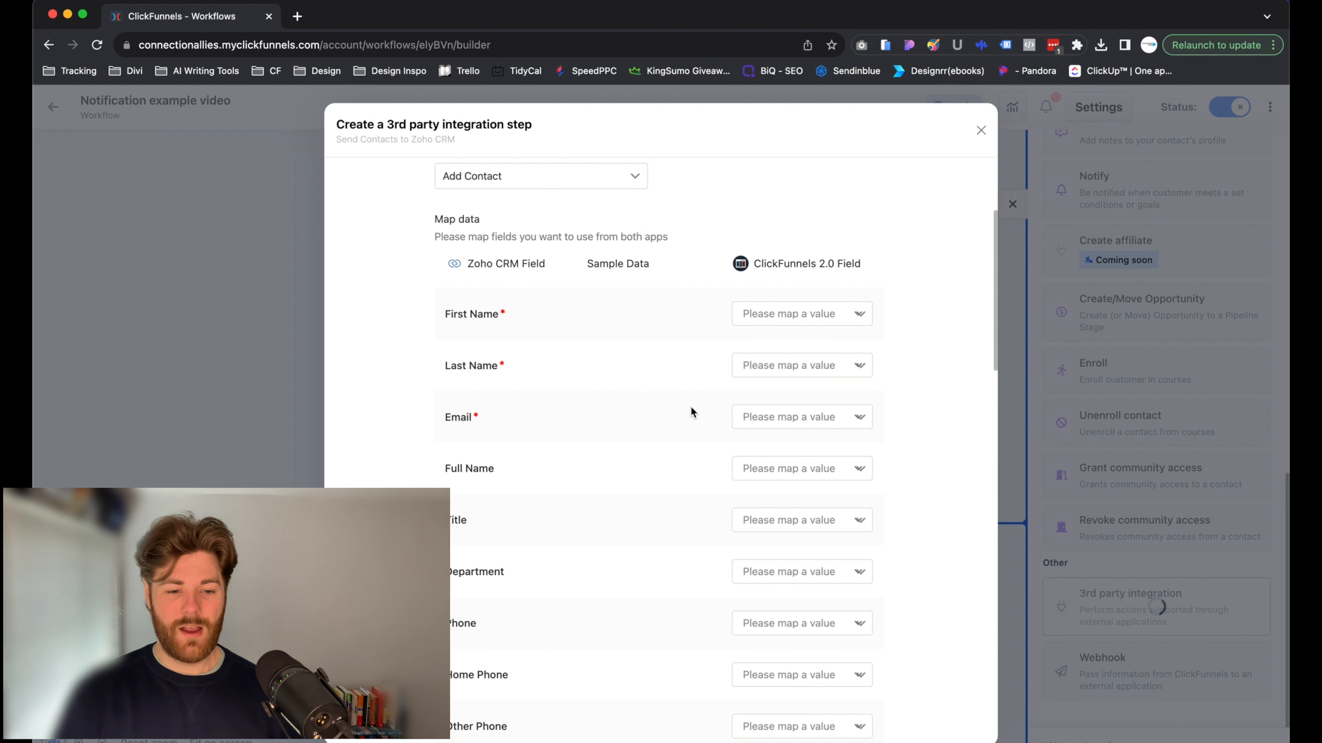
pyautogui.click(800, 316)
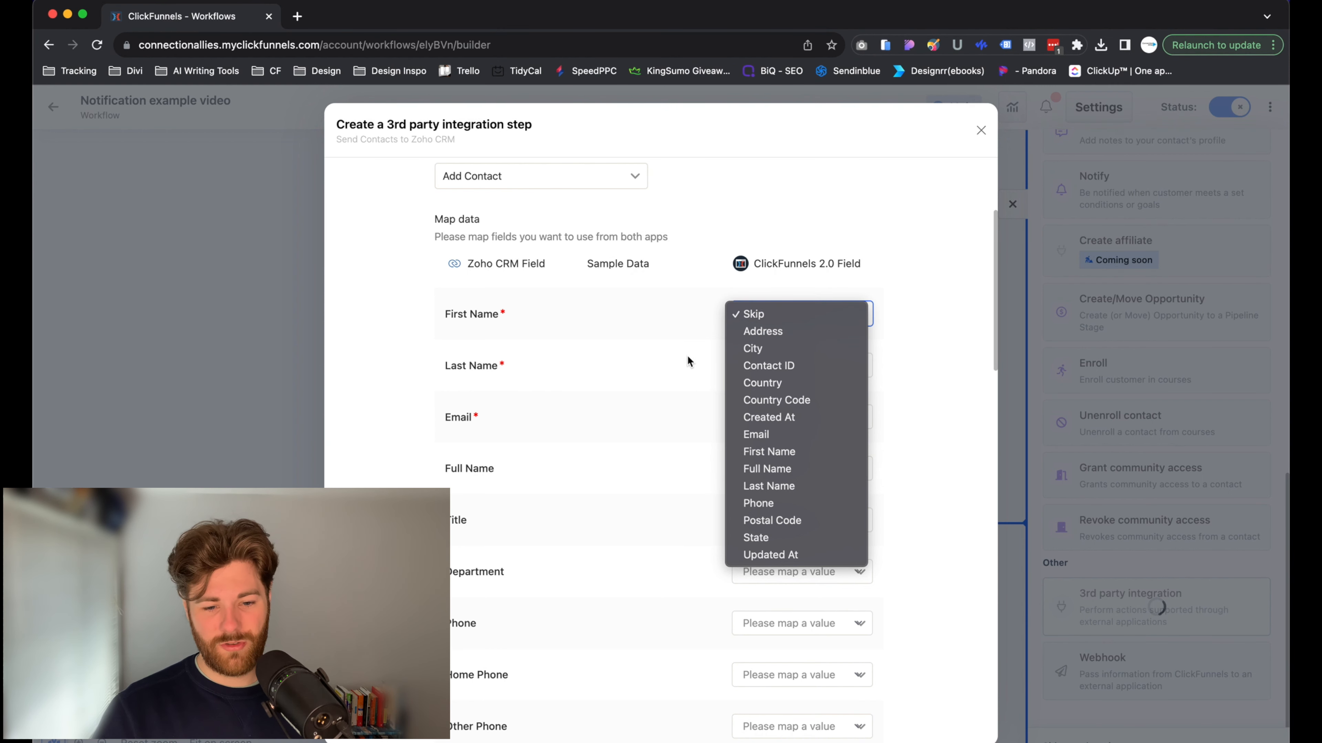
pyautogui.click(770, 456)
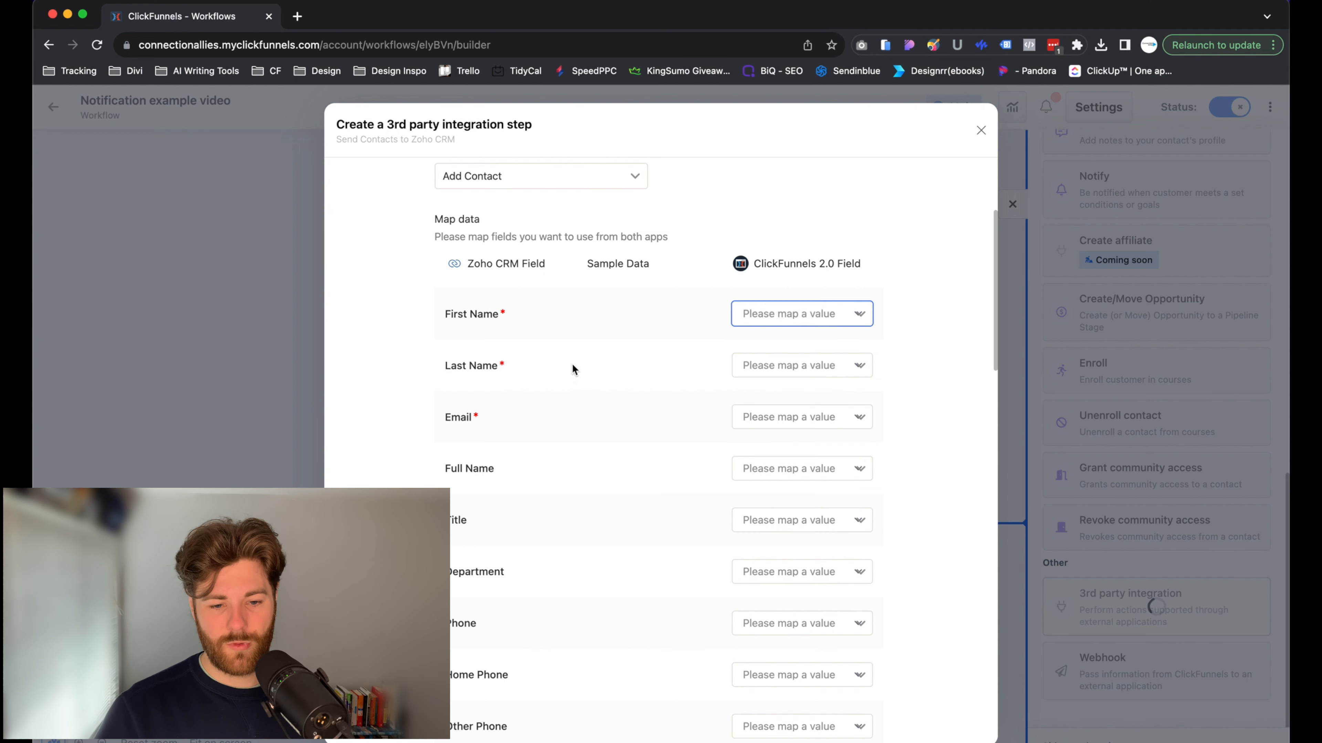
pyautogui.click(802, 366)
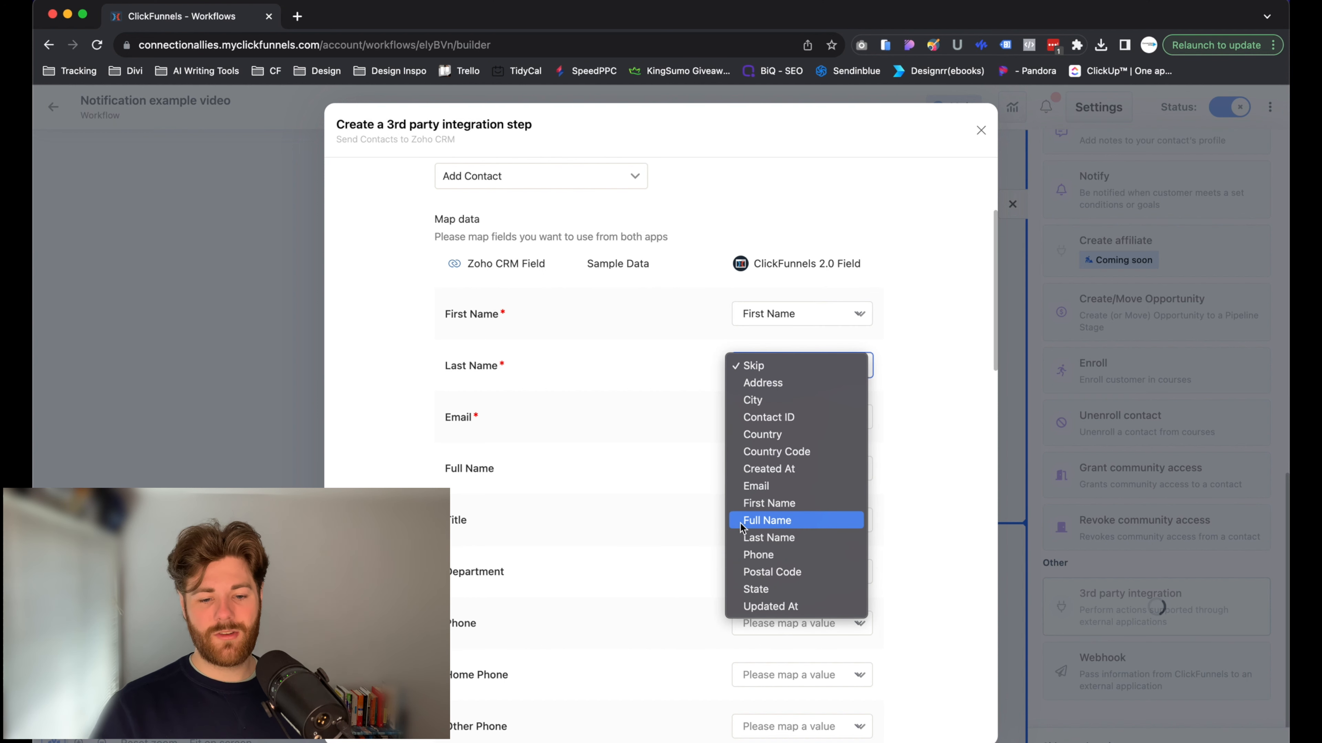
pyautogui.click(745, 538)
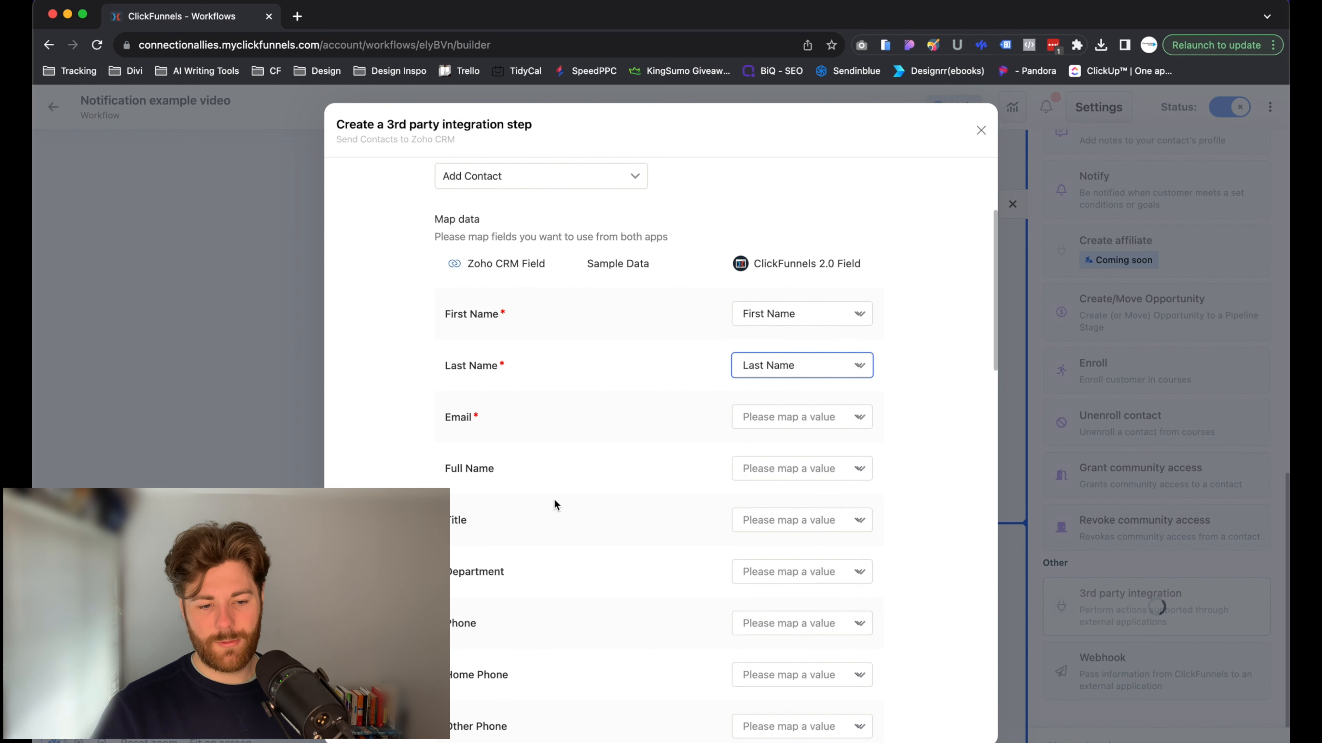
# Set the mapping of the Zoho CRM Title field to Skip and look over the remaining fields.
pyautogui.scroll(-1, 555, 501)
pyautogui.scroll(-1, 522, 484)
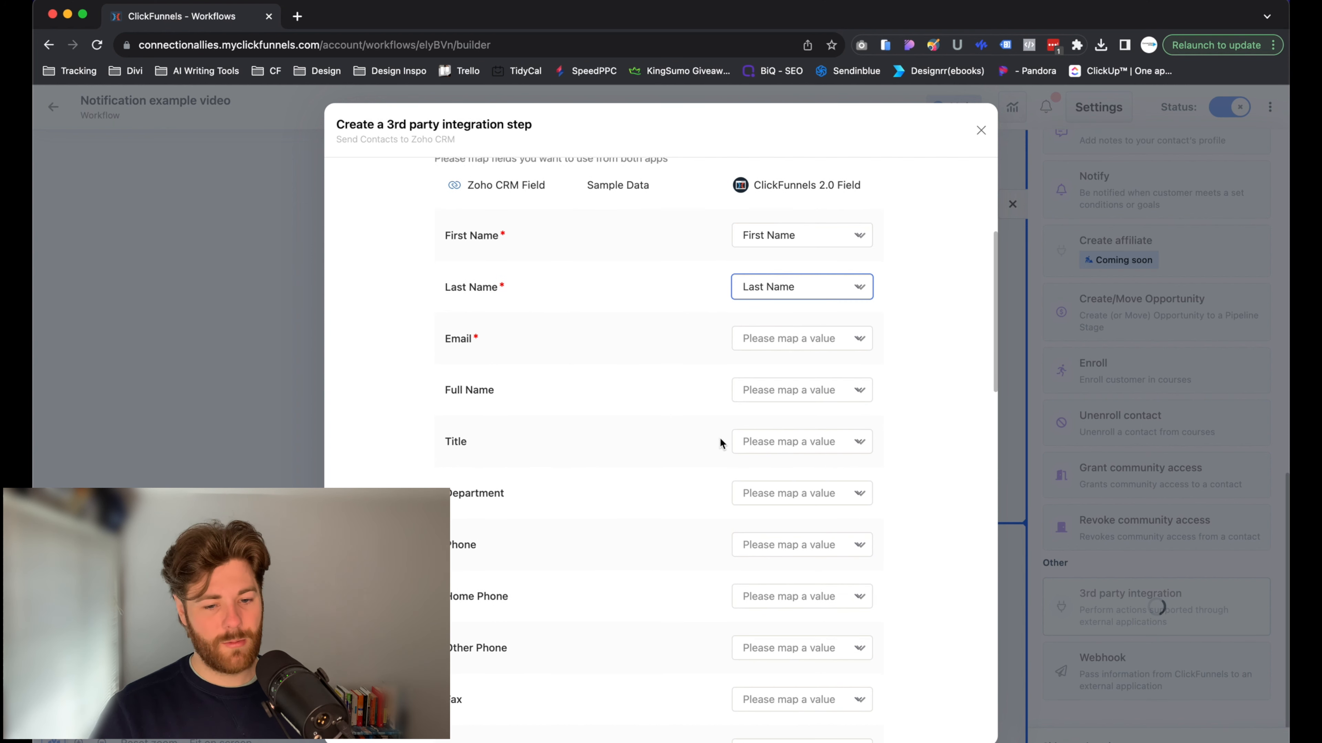
pyautogui.click(768, 441)
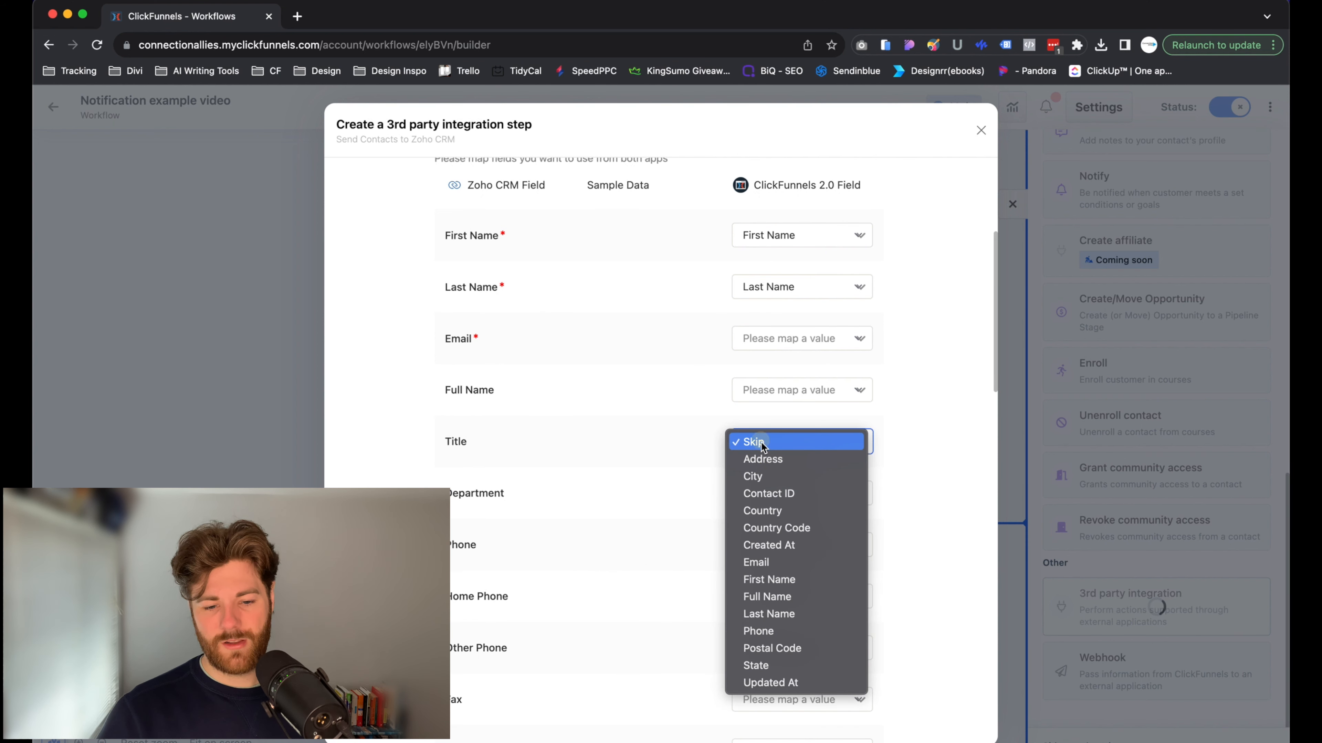
pyautogui.click(762, 443)
pyautogui.scroll(-3, 695, 483)
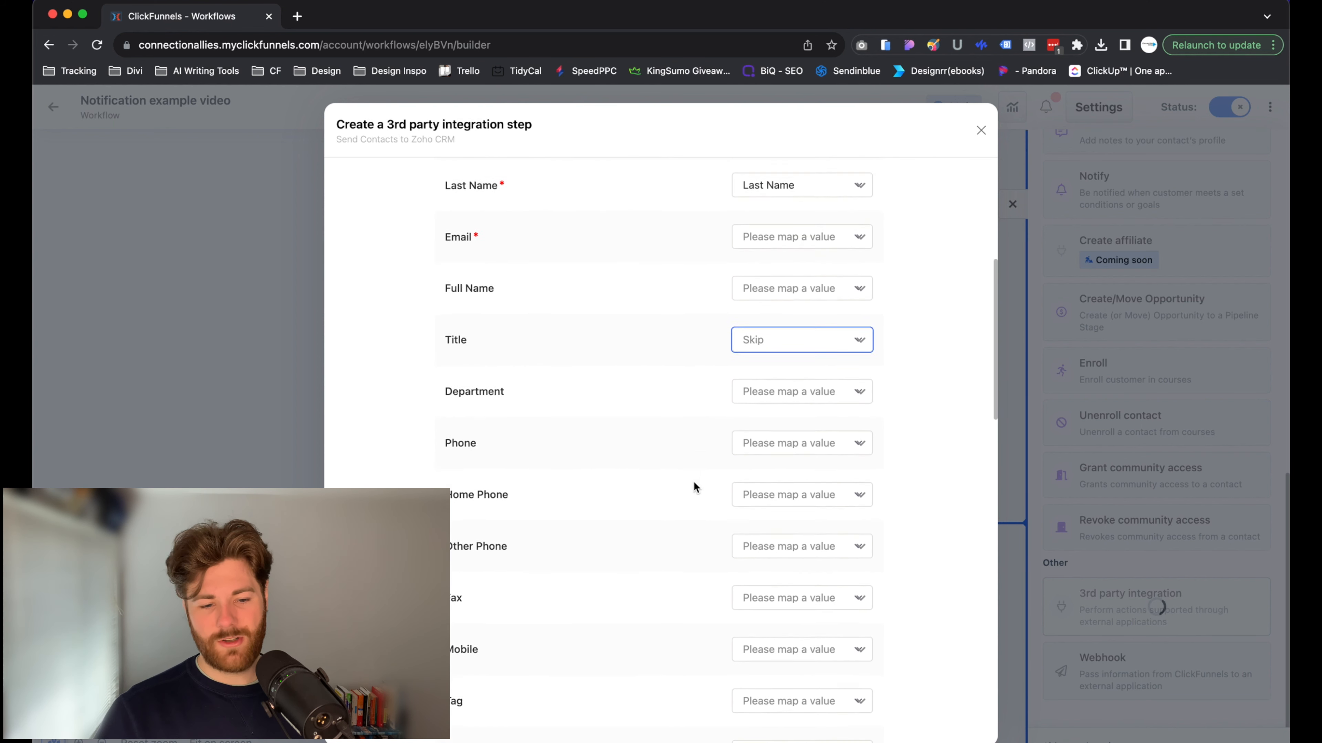
pyautogui.scroll(-3, 693, 482)
pyautogui.scroll(-1, 693, 480)
pyautogui.scroll(2, 693, 481)
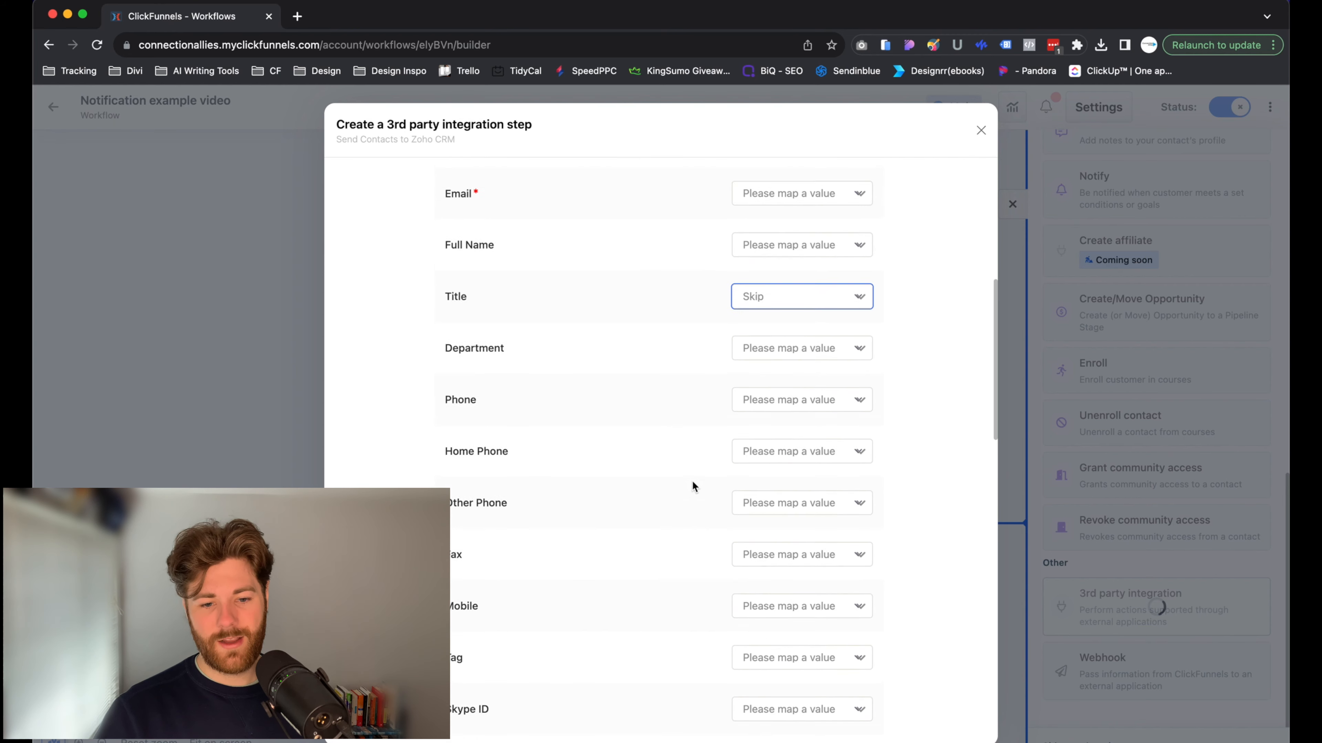
# Map the Zoho CRM fields Email and Full Name to ClickFunnels' Email and Full Name.
pyautogui.scroll(6, 692, 482)
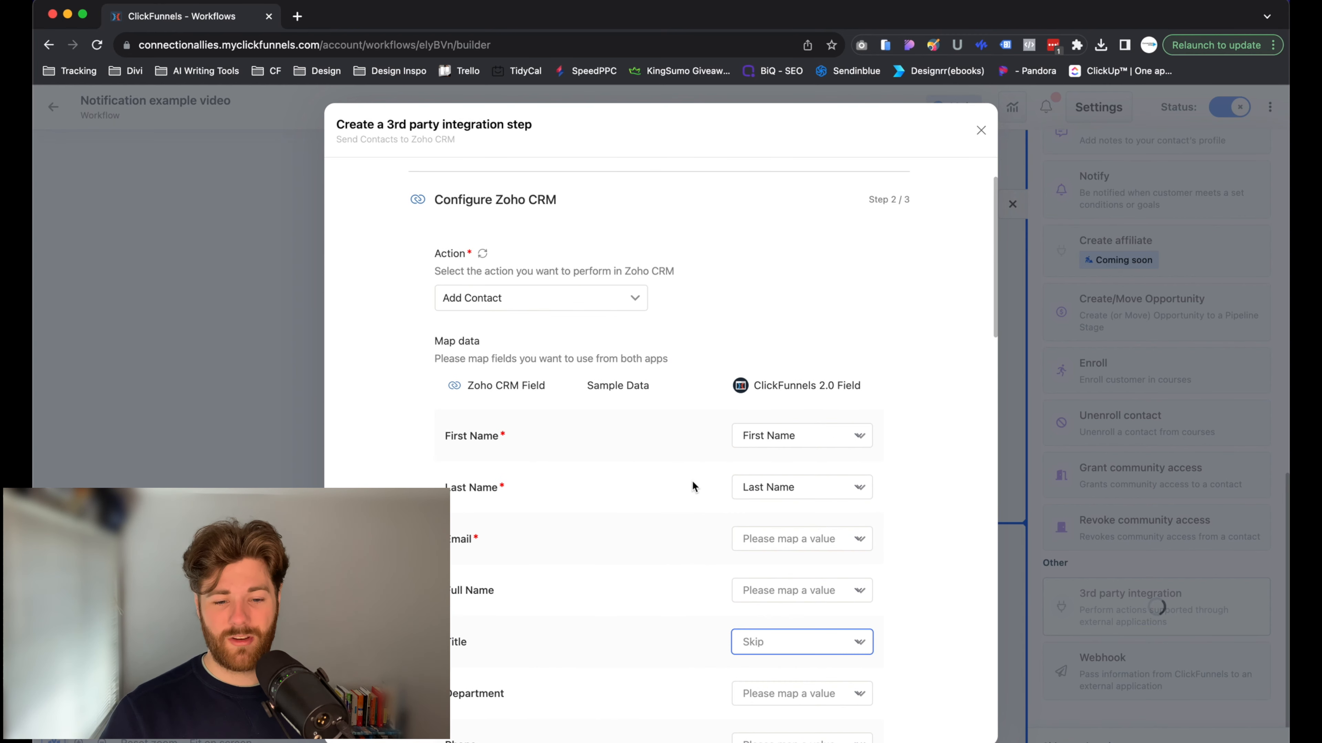
pyautogui.click(859, 545)
pyautogui.click(785, 626)
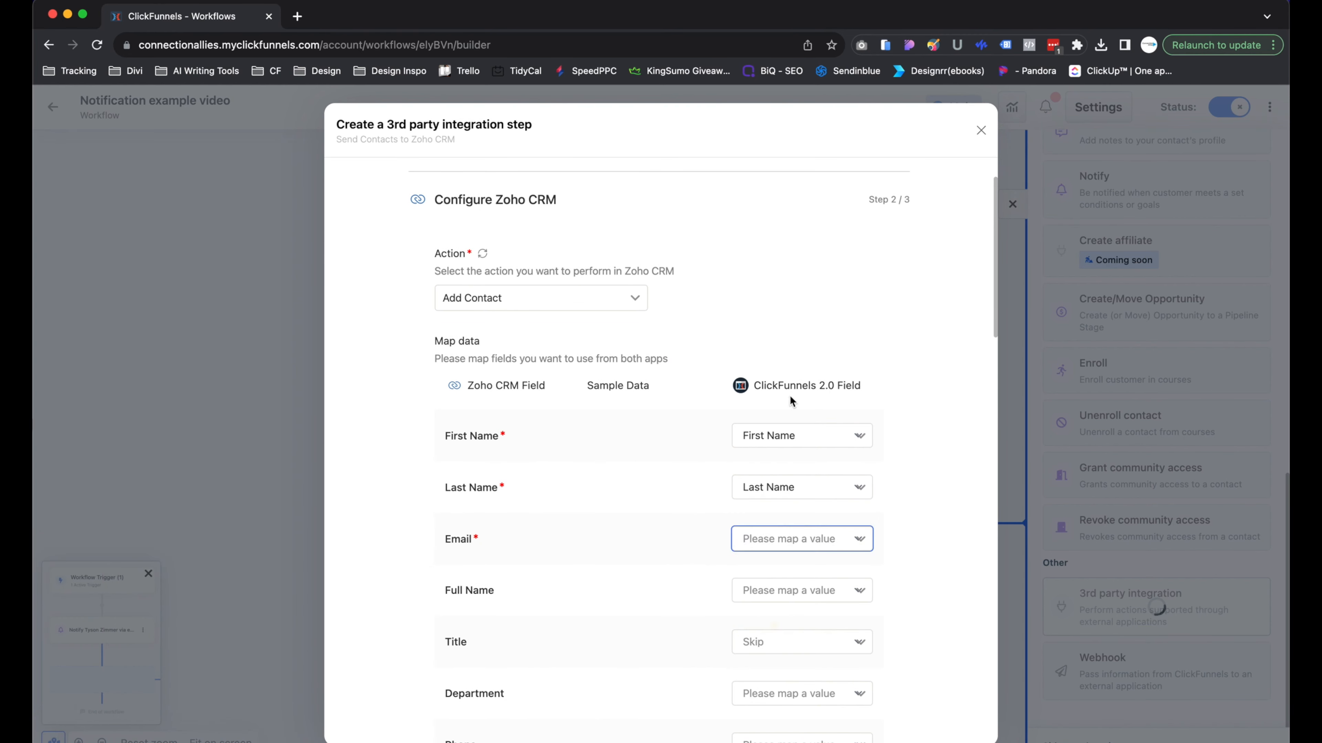
pyautogui.click(785, 590)
pyautogui.scroll(-3, 768, 648)
pyautogui.click(769, 660)
# Set the mappings of the Zoho CRM Title and Department fields to Skip.
pyautogui.click(811, 642)
pyautogui.click(811, 642)
pyautogui.scroll(-1, 825, 563)
pyautogui.scroll(-5, 825, 563)
pyautogui.click(780, 397)
pyautogui.click(780, 399)
# Map both the Phone and Home Phone fields of Zoho CRM to ClickFunnels' Phone.
pyautogui.click(779, 448)
pyautogui.click(773, 637)
pyautogui.click(781, 500)
pyautogui.click(780, 690)
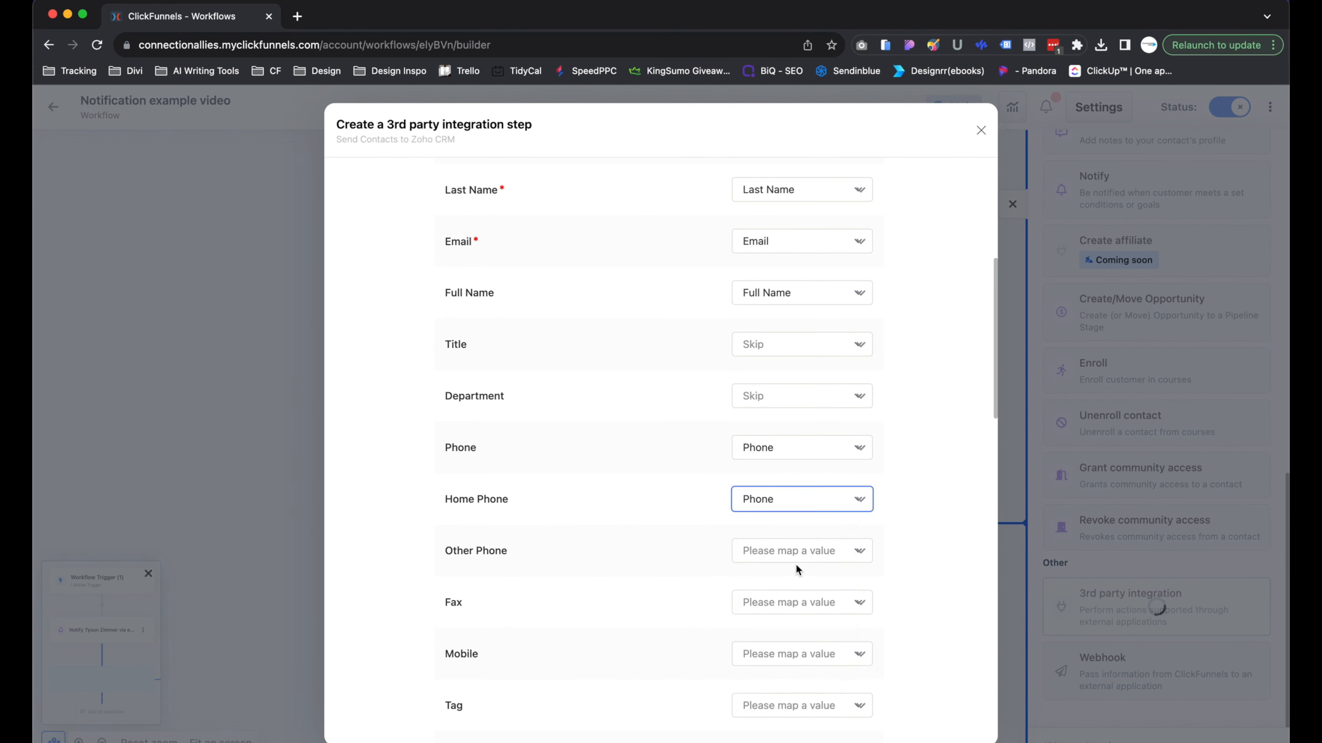
# Map Mobile to ClickFunnels' Phone and set the Fax, Tag, Skype ID and Salutation fields to Skip.
pyautogui.scroll(-3, 797, 567)
pyautogui.click(786, 697)
pyautogui.scroll(-5, 862, 543)
pyautogui.click(770, 375)
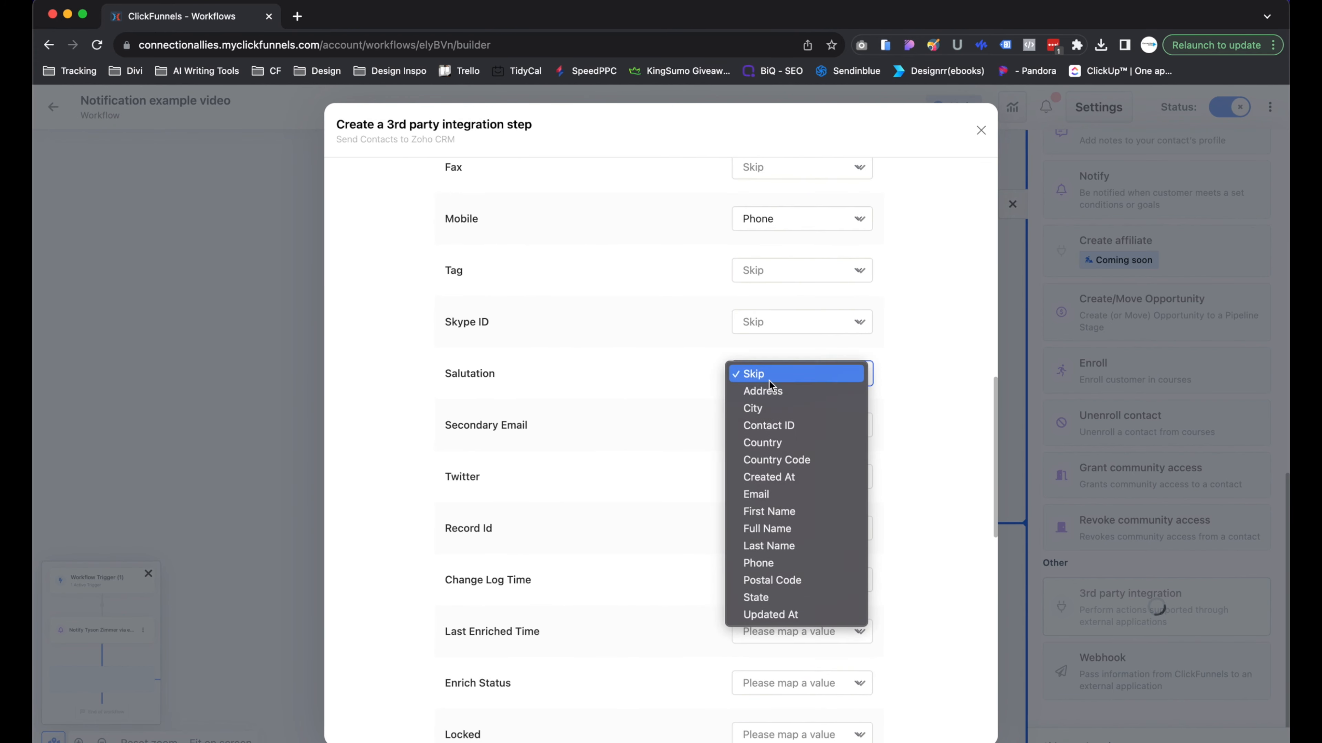
pyautogui.click(770, 375)
# Set the mappings of the Secondary Email, Twitter and Record Id fields to Skip.
pyautogui.click(778, 427)
pyautogui.click(778, 427)
pyautogui.click(785, 479)
pyautogui.click(784, 480)
pyautogui.click(778, 527)
pyautogui.click(777, 528)
# Set the mapping of the Last Enriched Time field to Skip.
pyautogui.scroll(-1, 779, 528)
pyautogui.click(781, 521)
pyautogui.click(781, 527)
pyautogui.click(786, 571)
pyautogui.click(787, 573)
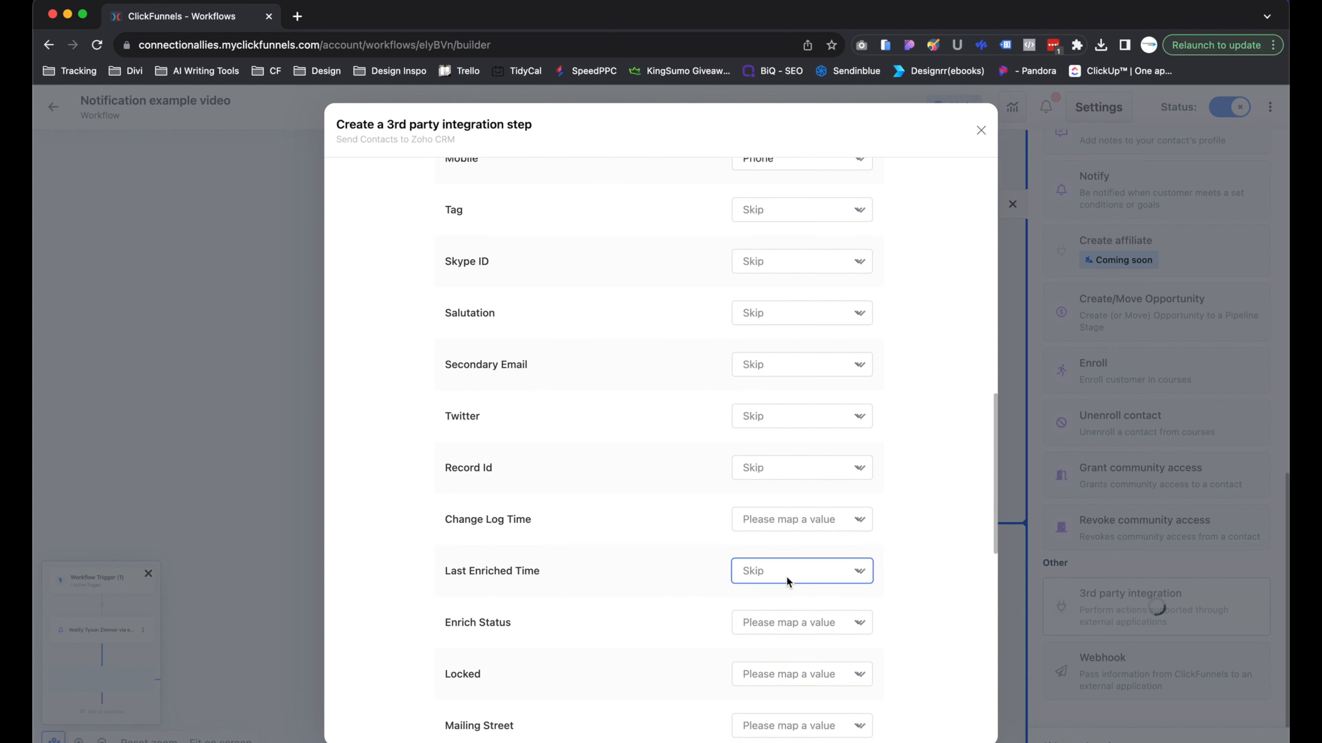
# Map Mailing Street to ClickFunnels' Address and set the Enrich Status, Locked and Other Street fields to Skip.
pyautogui.scroll(-3, 787, 578)
pyautogui.click(785, 564)
pyautogui.click(759, 509)
pyautogui.click(760, 526)
pyautogui.scroll(-2, 755, 530)
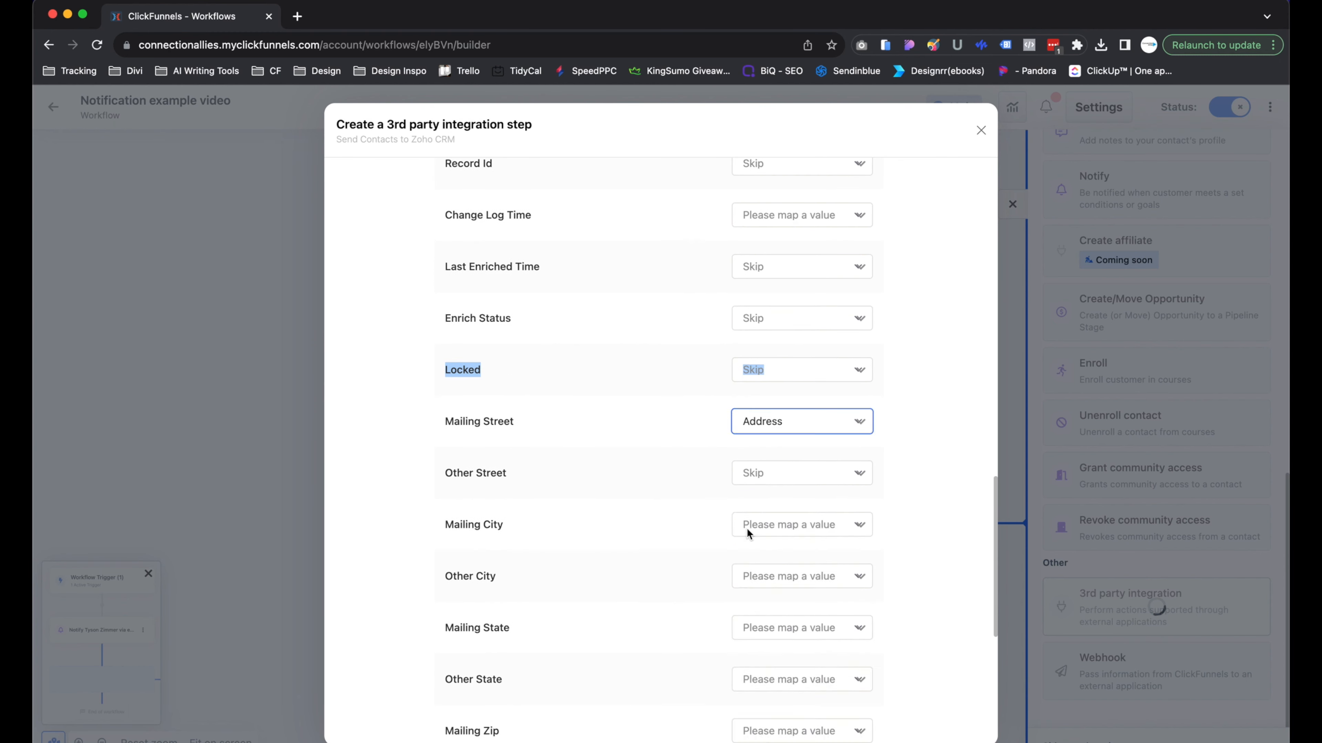
# Map Mailing City to City and Mailing State to State, and set Other City and Other State to Skip.
pyautogui.click(748, 528)
pyautogui.click(757, 560)
pyautogui.click(777, 578)
pyautogui.click(779, 546)
pyautogui.click(761, 731)
pyautogui.scroll(-2, 791, 468)
pyautogui.click(791, 418)
pyautogui.click(786, 420)
pyautogui.click(770, 521)
pyautogui.click(767, 522)
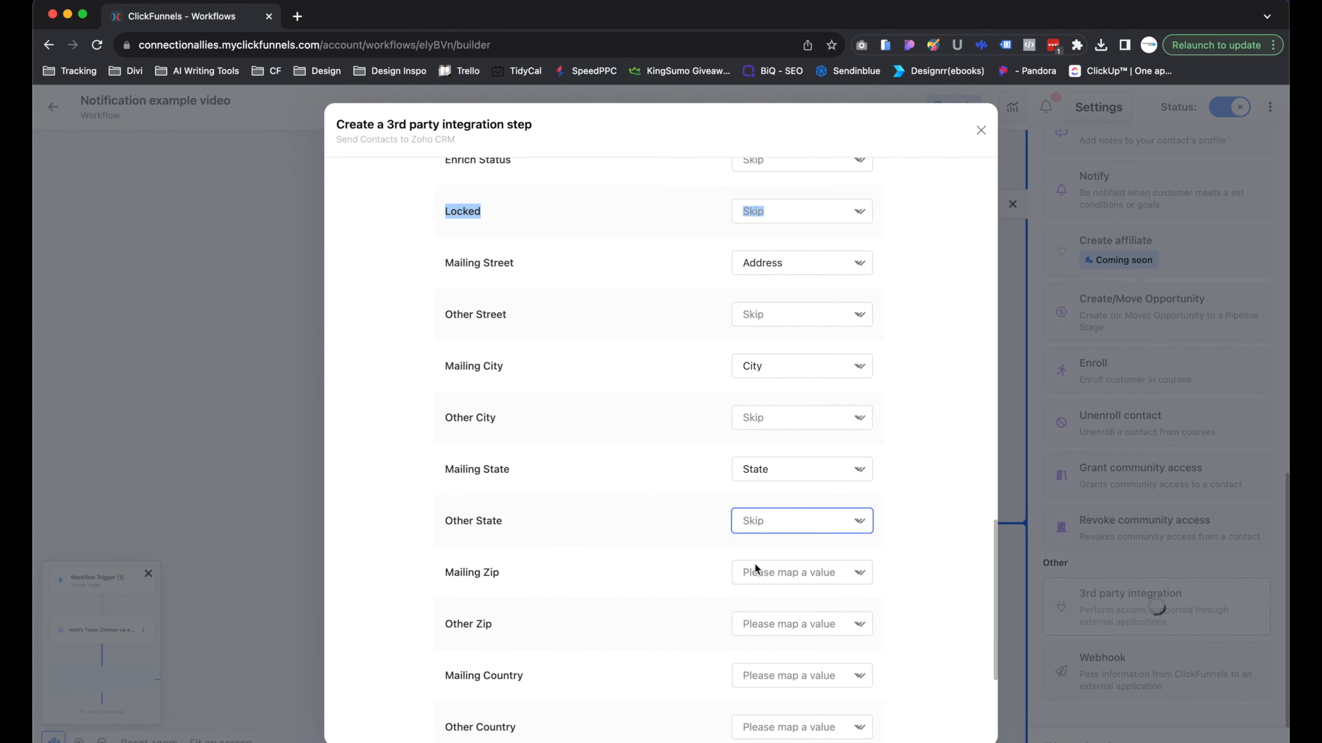
# Map Mailing Zip to Postal Code and Mailing Country to Country, and set Other Zip, Other Country and Description to Skip.
pyautogui.click(757, 573)
pyautogui.click(772, 713)
pyautogui.click(796, 586)
pyautogui.scroll(-2, 799, 578)
pyautogui.click(804, 539)
pyautogui.click(804, 540)
pyautogui.click(812, 592)
pyautogui.click(812, 593)
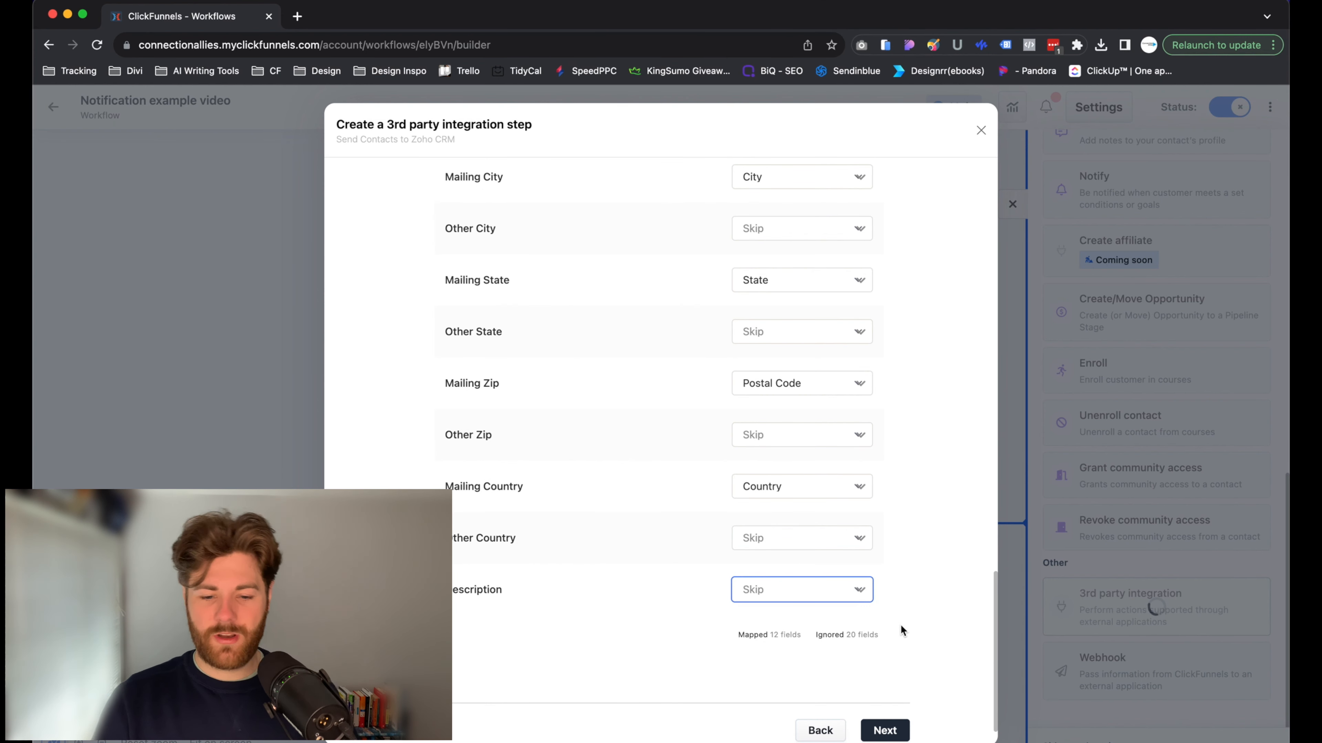
# Finish the Zoho CRM field mapping and save the Send Contacts to Zoho CRM integration step.
pyautogui.scroll(-2, 900, 625)
pyautogui.click(899, 677)
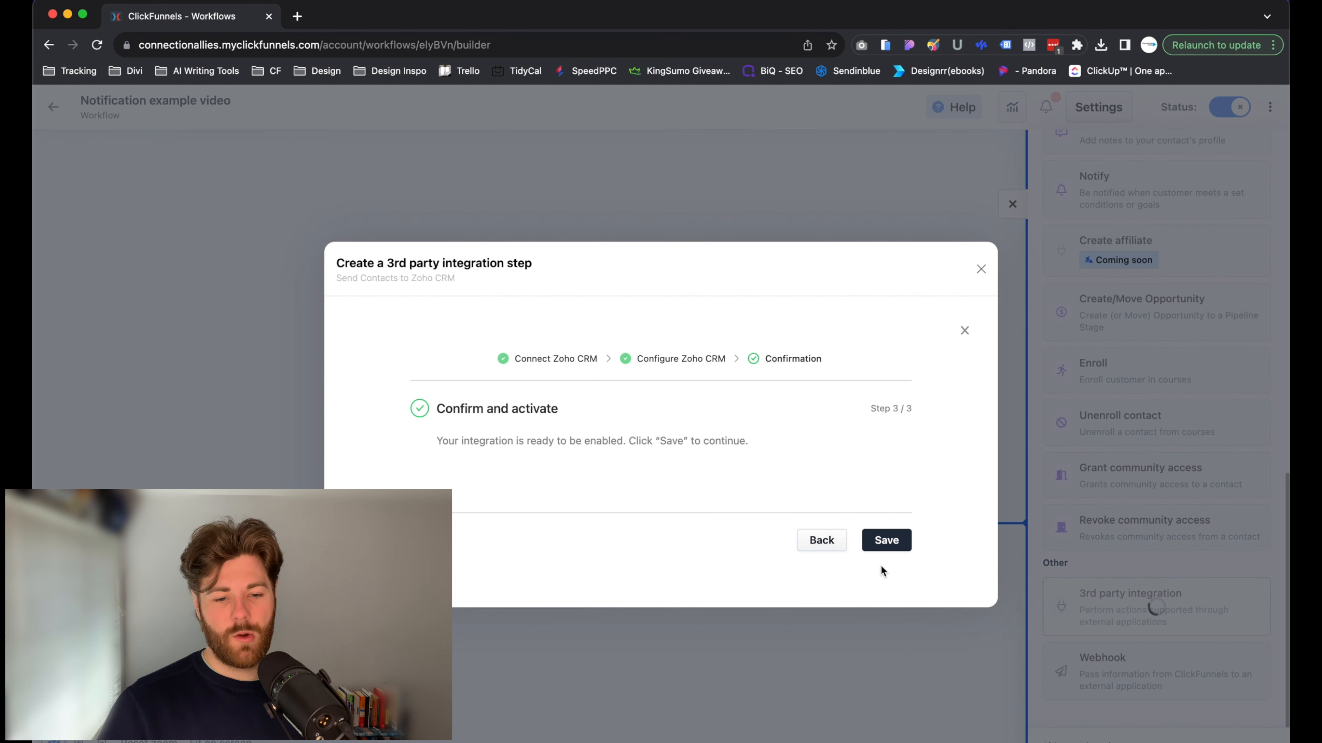
pyautogui.click(884, 546)
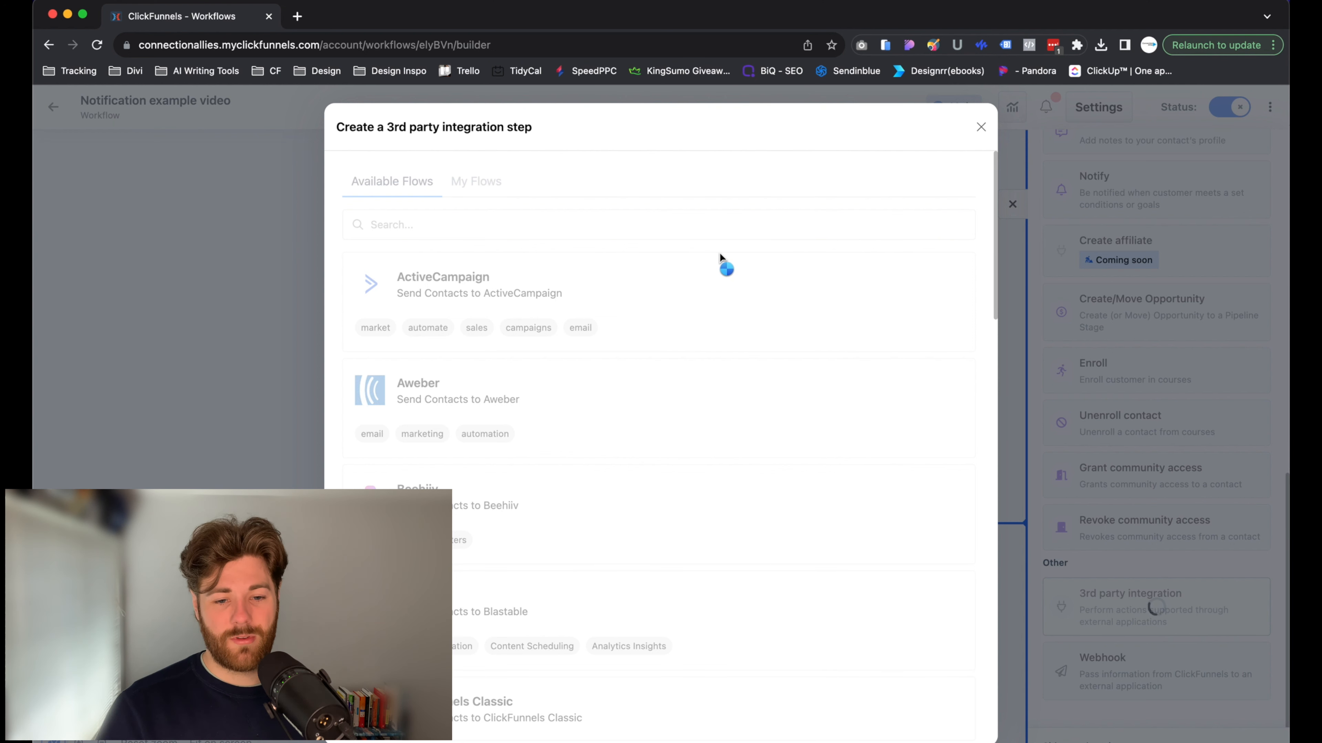
pyautogui.scroll(-1, 720, 252)
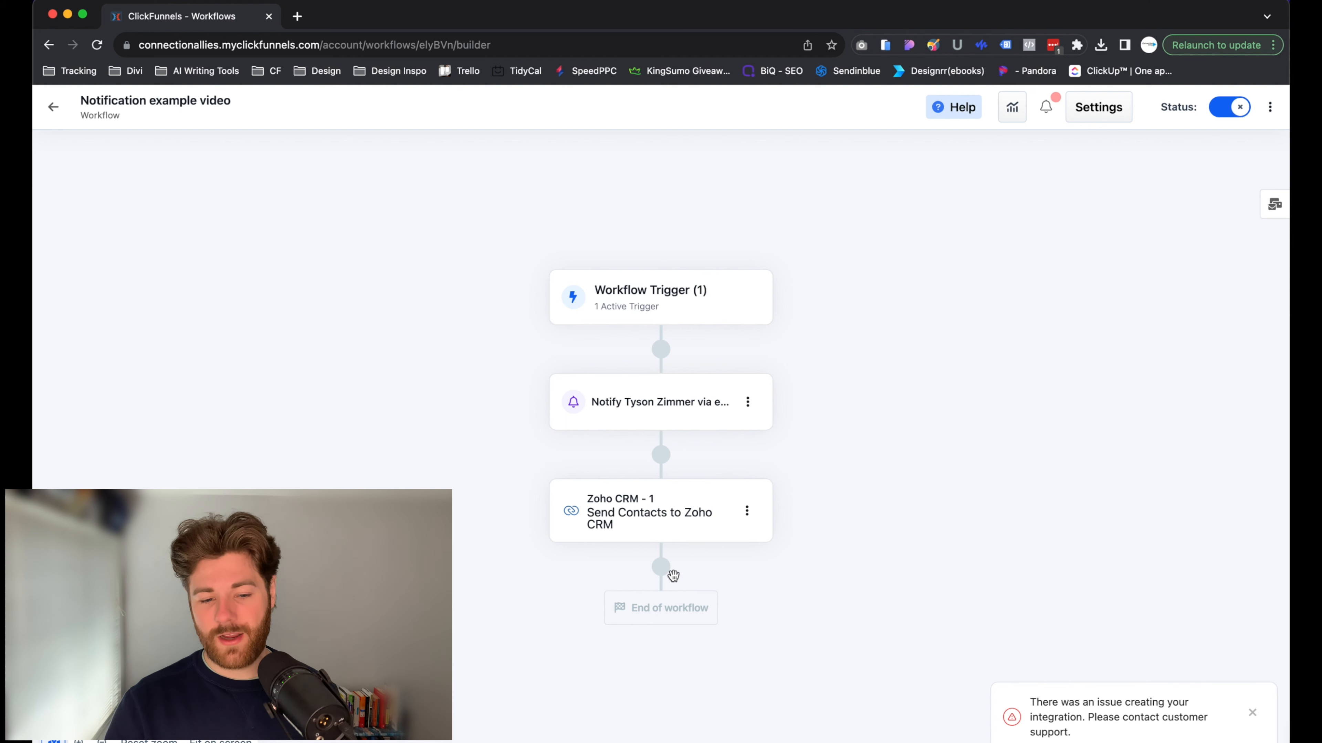
pyautogui.click(659, 569)
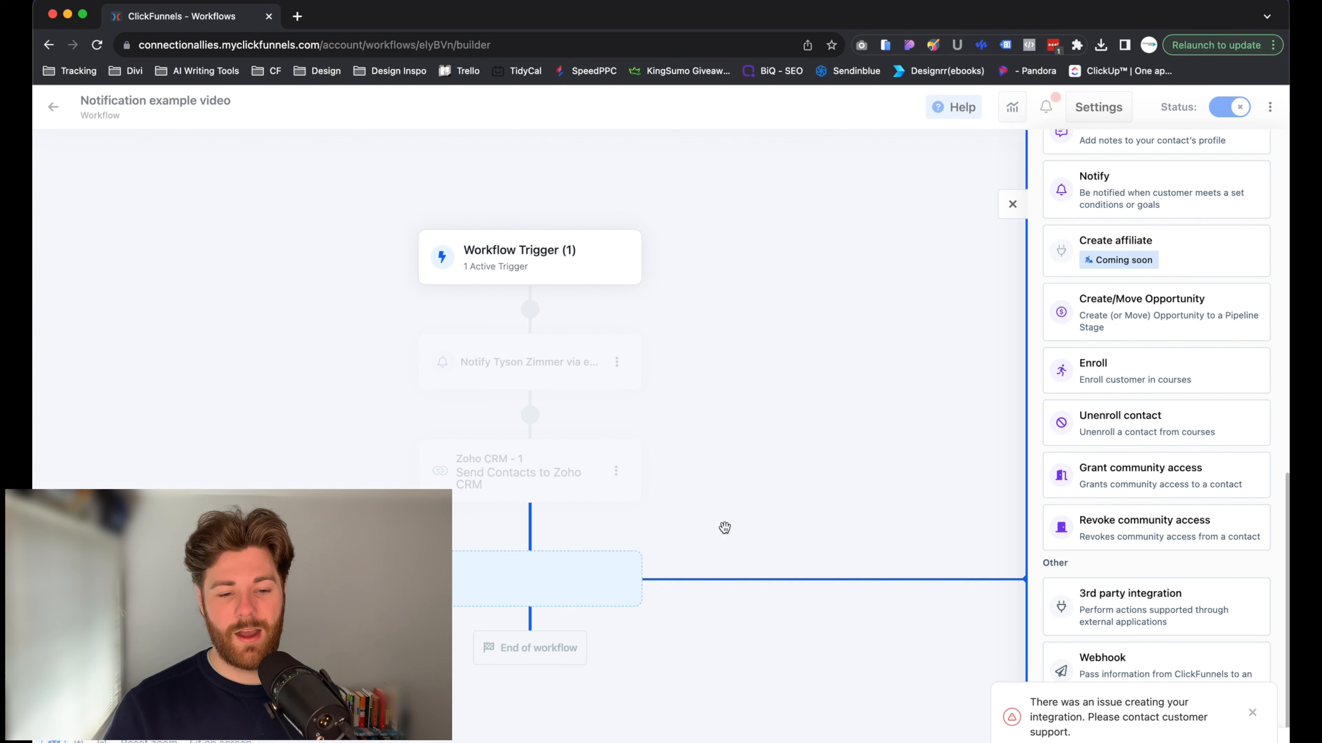
pyautogui.scroll(-1, 767, 530)
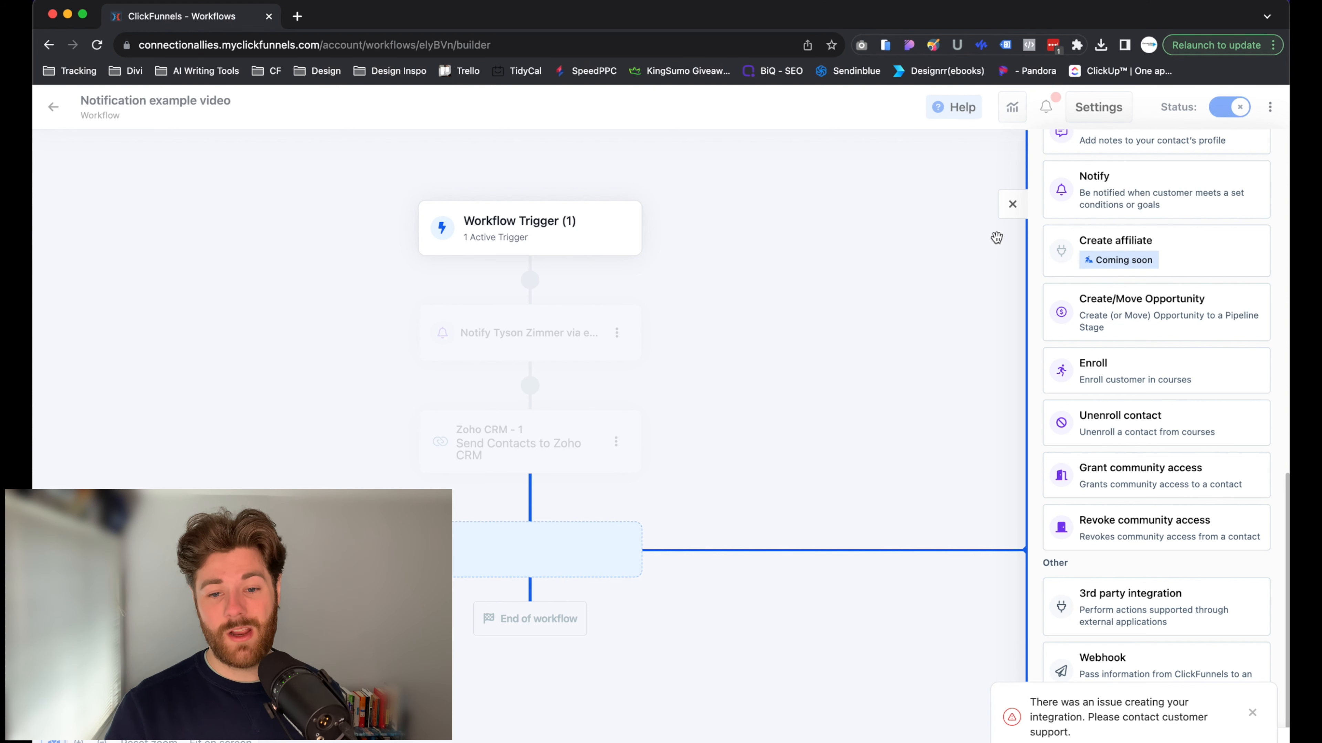
pyautogui.click(1021, 202)
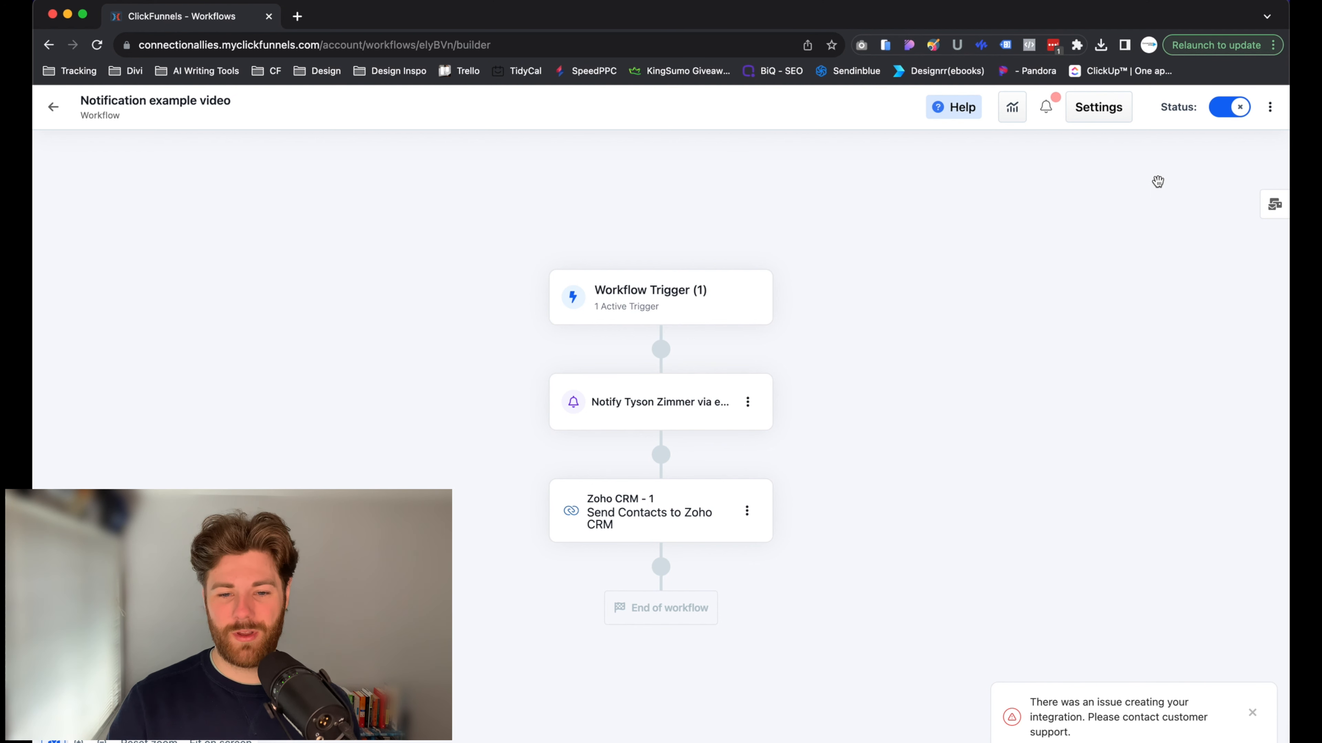
pyautogui.click(468, 174)
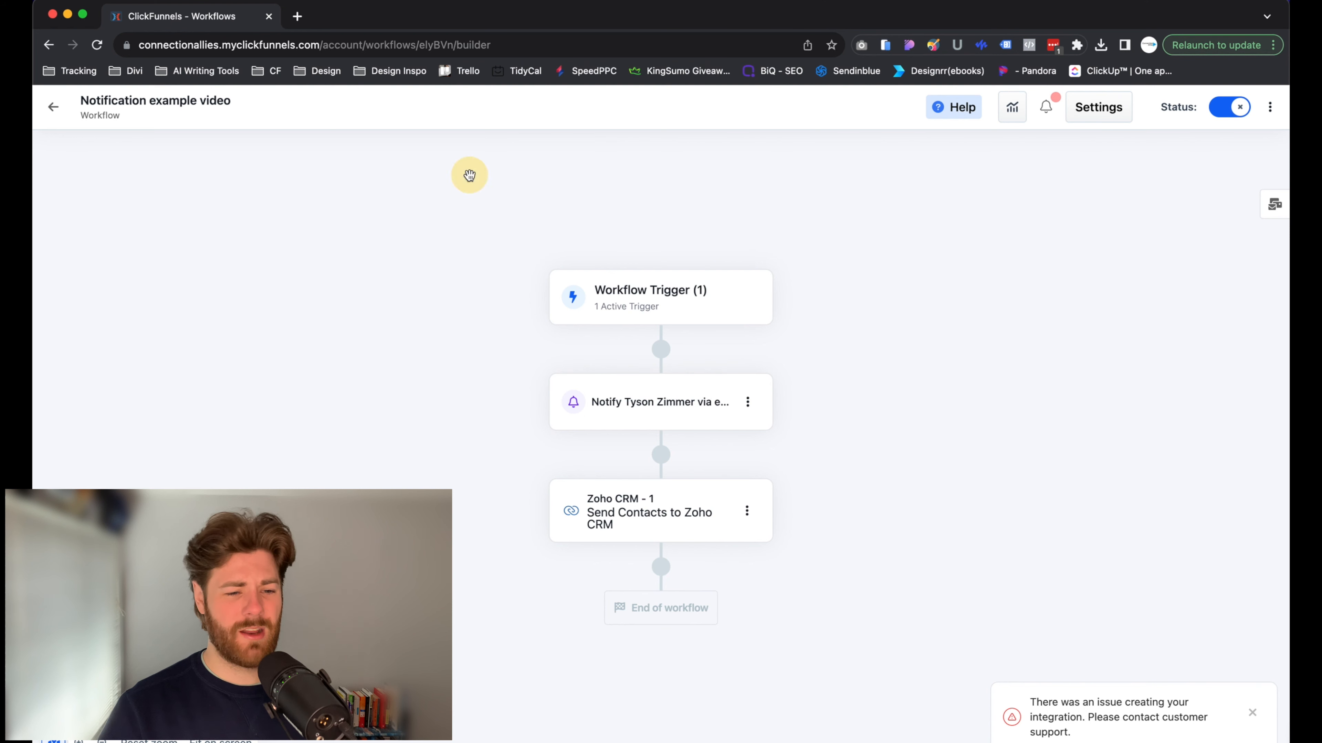